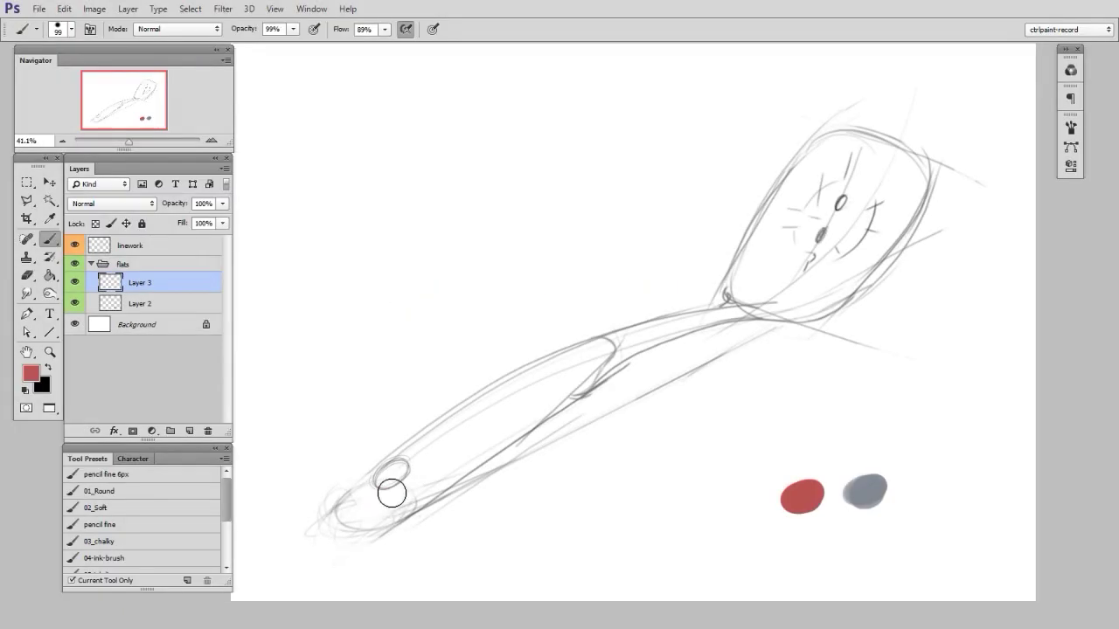
# Fill the spatula handle with flat red on Layer 3, staying within the sketched outline.
pyautogui.moveTo(391, 493)
pyautogui.mouseDown()
pyautogui.moveTo(403, 468)
pyautogui.moveTo(397, 495)
pyautogui.moveTo(540, 396)
pyautogui.moveTo(444, 448)
pyautogui.moveTo(375, 495)
pyautogui.moveTo(372, 514)
pyautogui.moveTo(389, 470)
pyautogui.moveTo(568, 356)
pyautogui.moveTo(406, 470)
pyautogui.moveTo(594, 350)
pyautogui.moveTo(404, 489)
pyautogui.moveTo(496, 432)
pyautogui.moveTo(432, 483)
pyautogui.moveTo(578, 358)
pyautogui.moveTo(624, 350)
pyautogui.mouseUp()
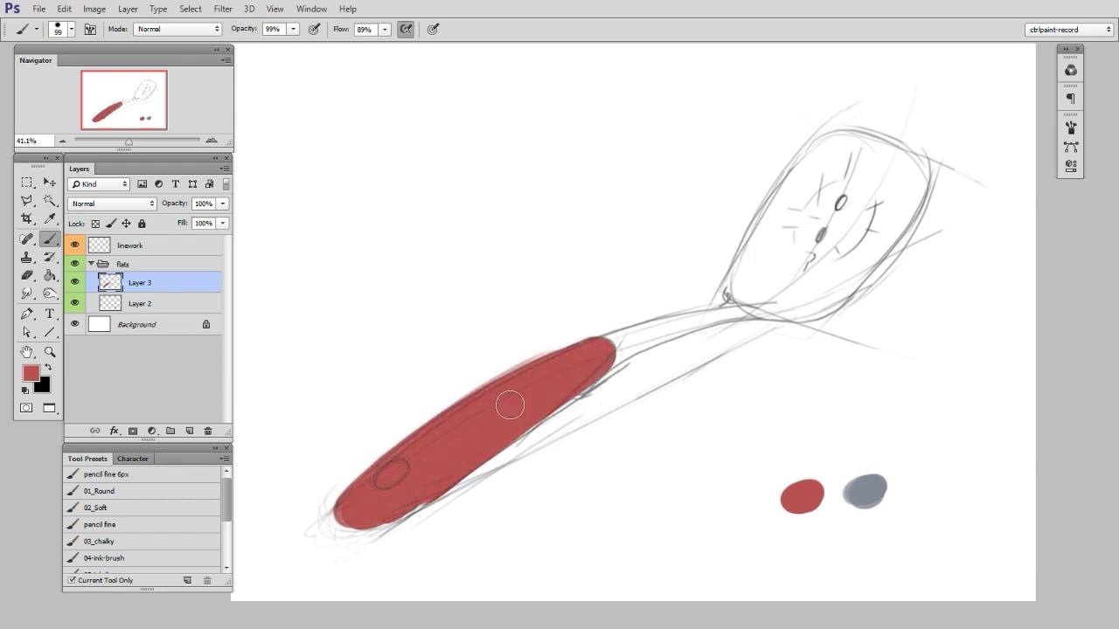
pyautogui.press('e')
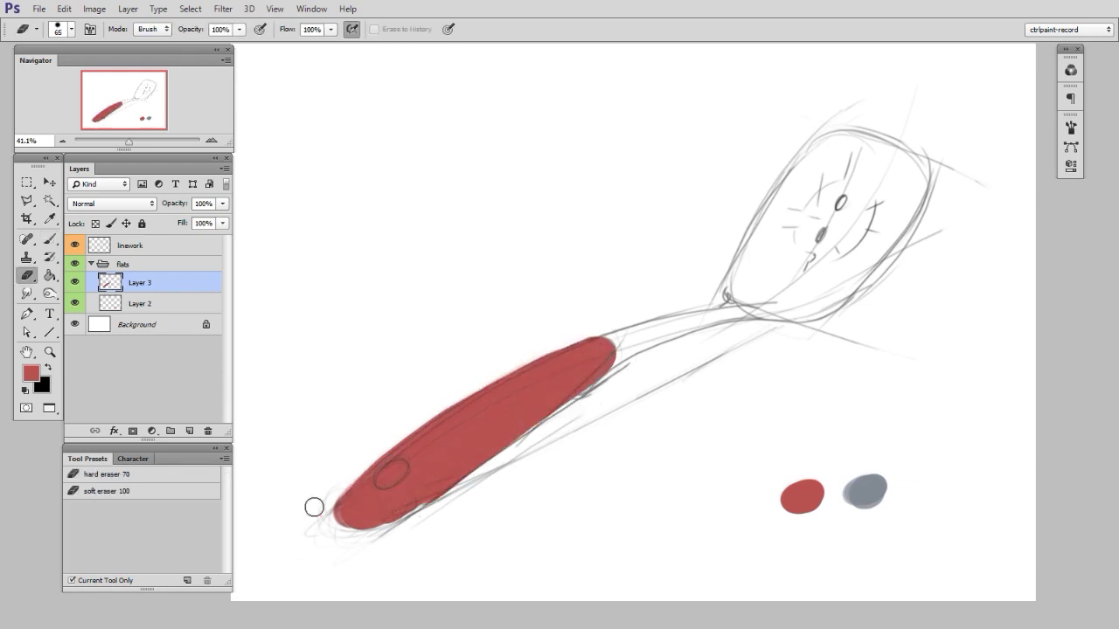
pyautogui.press('b')
pyautogui.moveTo(349, 529); pyautogui.dragTo(376, 512)
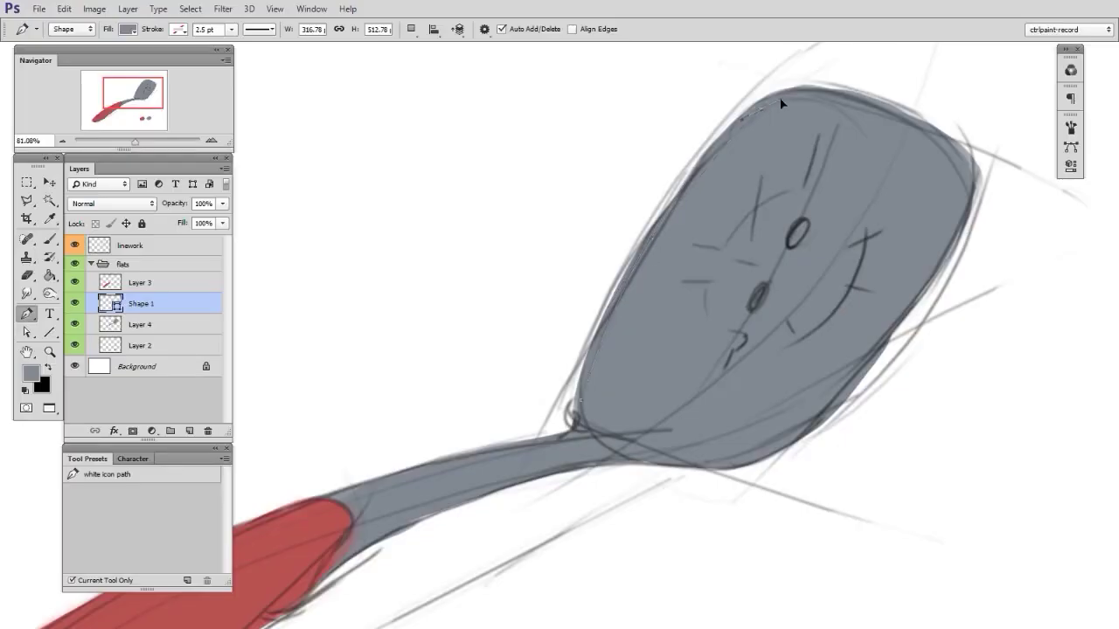
# Trace the inner face of the spatula's blade and neck with the Pen tool as a closed shape ending at the handle.
pyautogui.click(940, 225)
pyautogui.moveTo(706, 456); pyautogui.dragTo(601, 455)
pyautogui.keyDown('alt'); pyautogui.click(707, 456); pyautogui.keyUp('alt')
pyautogui.moveTo(347, 536); pyautogui.dragTo(200, 564)
pyautogui.keyDown('alt'); pyautogui.click(347, 494); pyautogui.keyUp('alt')
pyautogui.moveTo(330, 460); pyautogui.dragTo(287, 461)
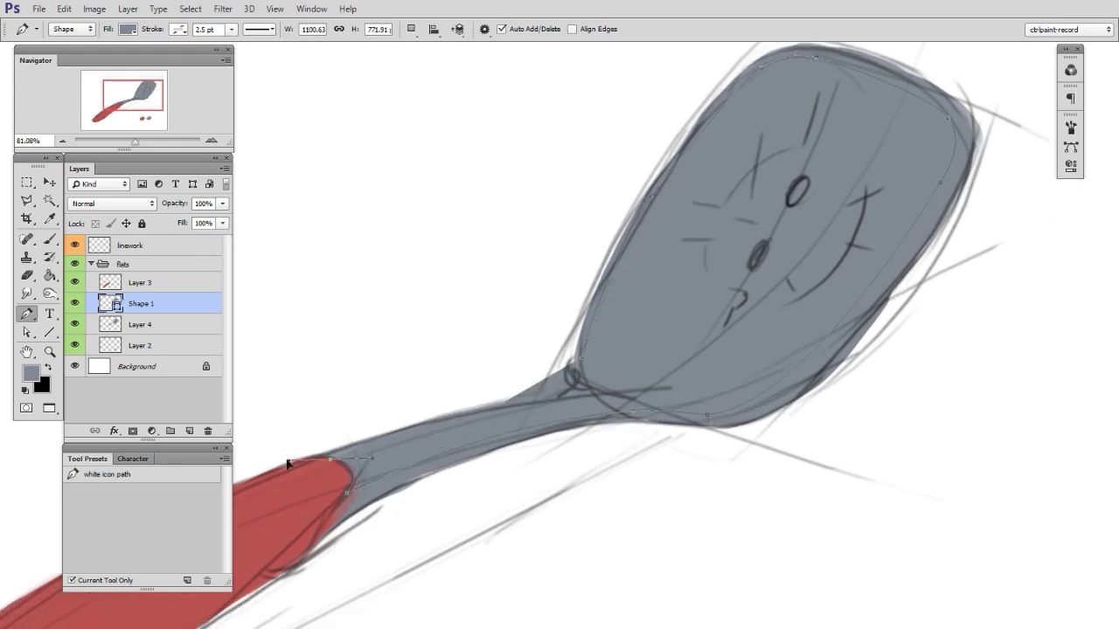
pyautogui.click(321, 458)
pyautogui.moveTo(586, 400); pyautogui.dragTo(583, 401)
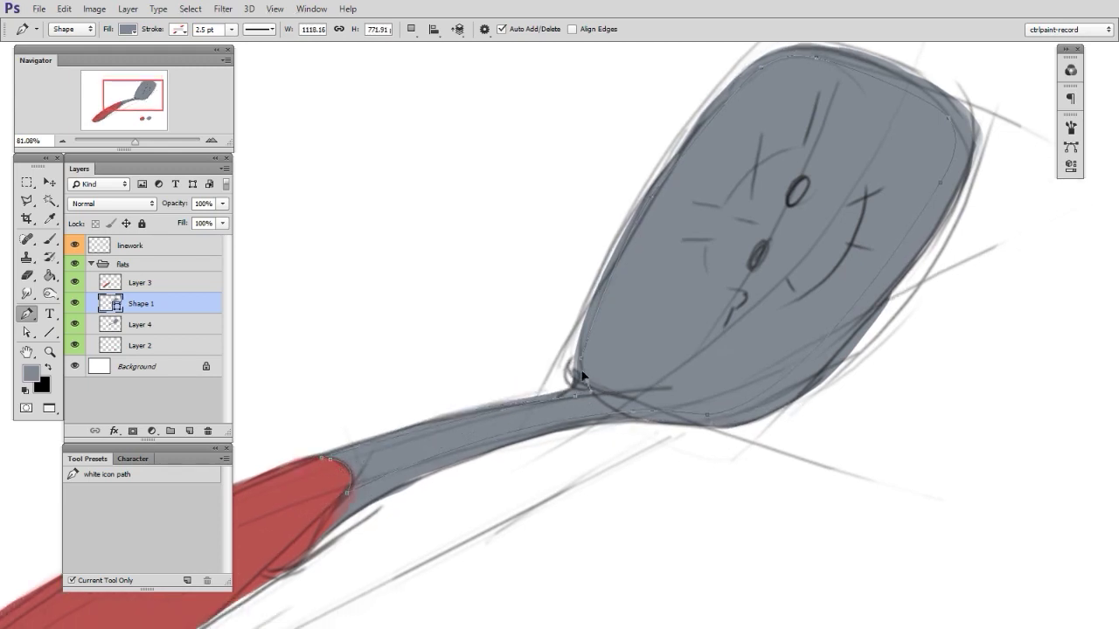
# Recolor the Shape 1 layer to a lighter blue-gray than the rim beneath it.
pyautogui.doubleClick(116, 303)
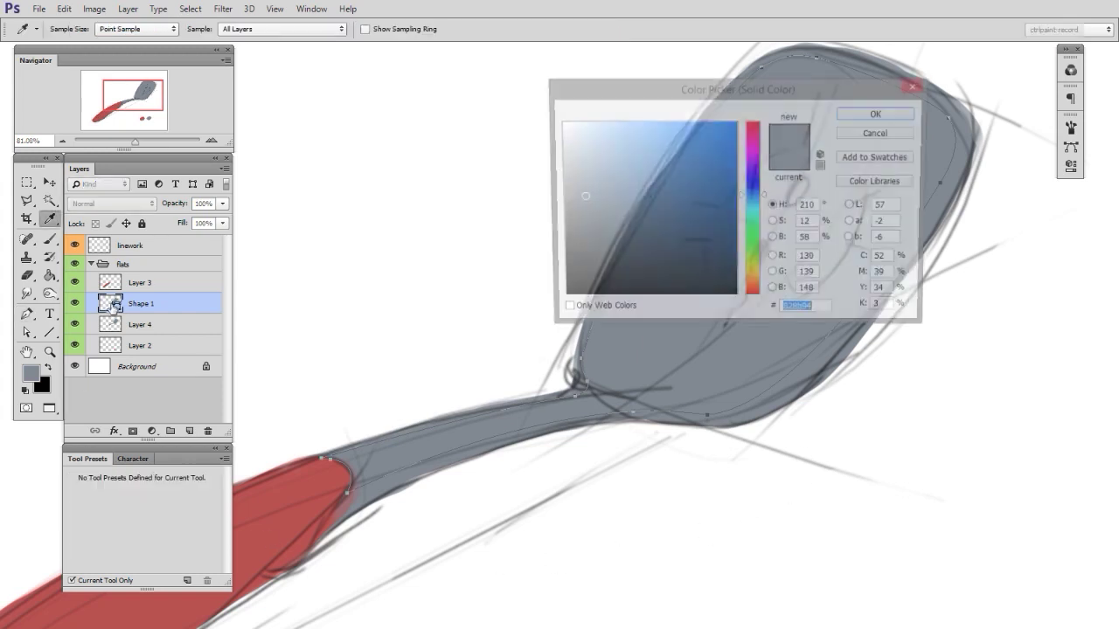
pyautogui.moveTo(795, 89)
pyautogui.mouseDown()
pyautogui.moveTo(821, 130)
pyautogui.moveTo(1039, 242)
pyautogui.mouseUp()
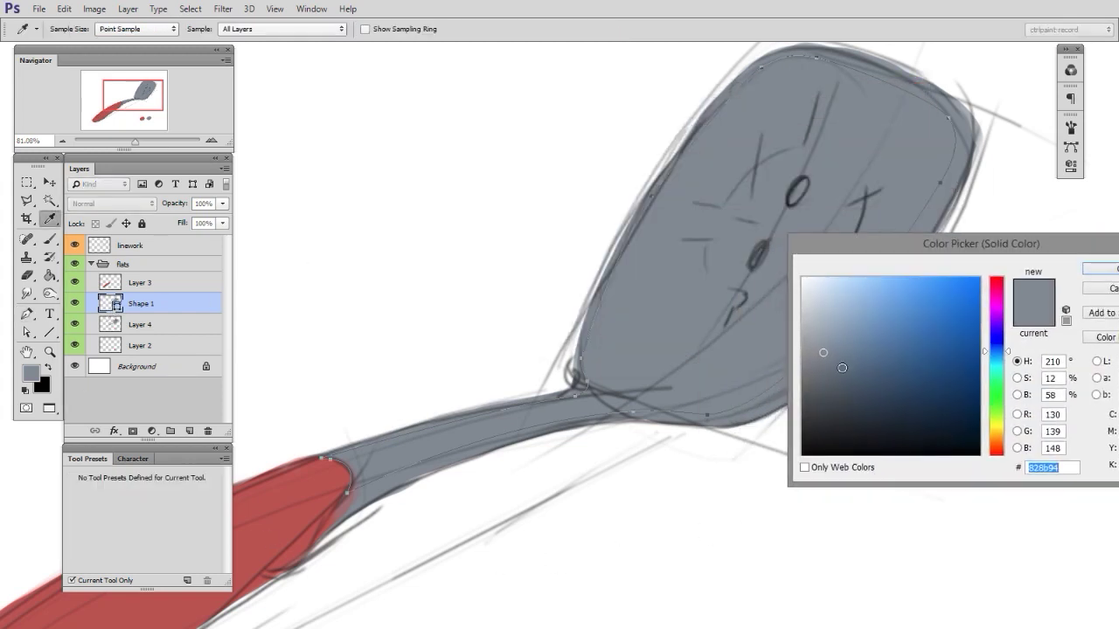
pyautogui.moveTo(842, 368)
pyautogui.mouseDown()
pyautogui.moveTo(808, 338)
pyautogui.moveTo(816, 322)
pyautogui.mouseUp()
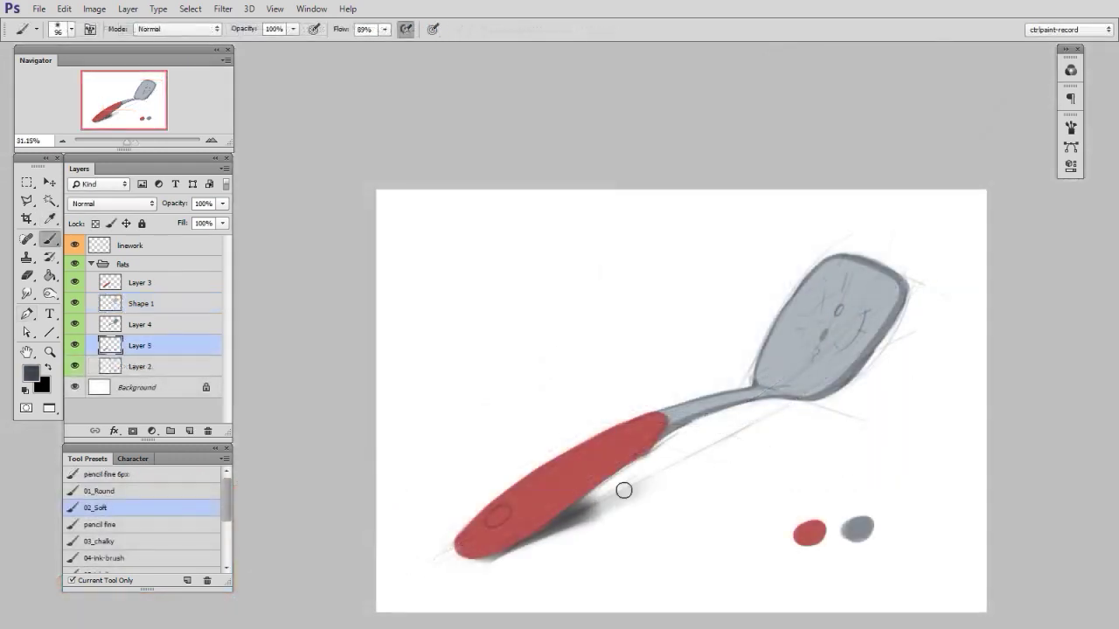
# Paint a soft dark cast shadow beneath the handle, neck and blade on Layer 5, enlarging the brush toward the blade.
pyautogui.moveTo(624, 490)
pyautogui.mouseDown()
pyautogui.moveTo(664, 473)
pyautogui.moveTo(602, 500)
pyautogui.moveTo(774, 427)
pyautogui.mouseUp()
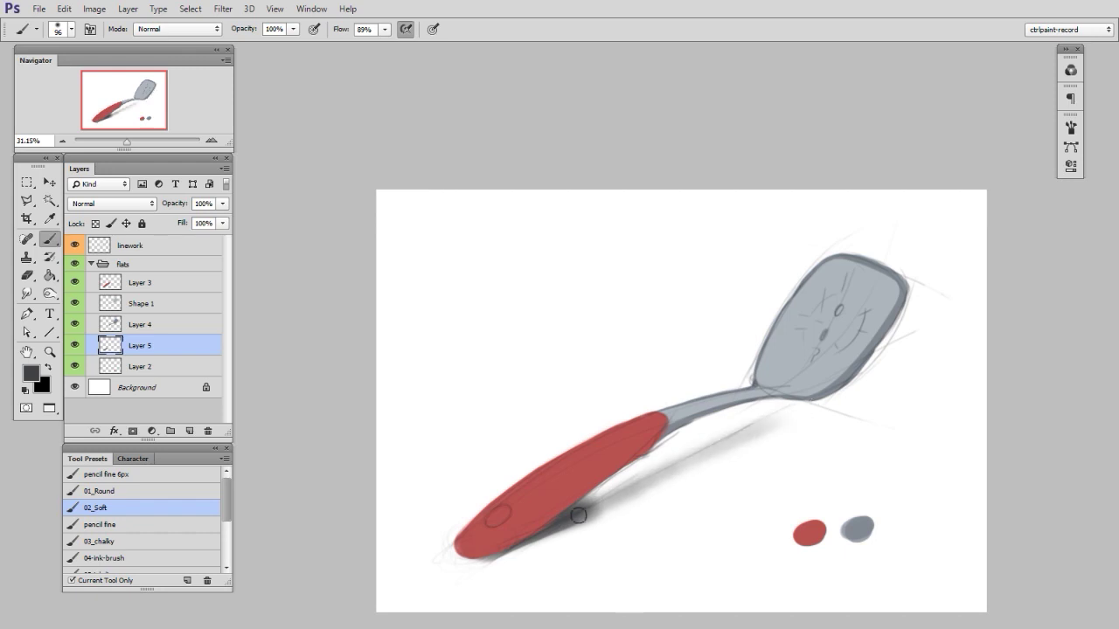
pyautogui.moveTo(579, 516); pyautogui.dragTo(734, 442)
pyautogui.moveTo(785, 414)
pyautogui.mouseDown()
pyautogui.moveTo(797, 415)
pyautogui.moveTo(741, 431)
pyautogui.mouseUp()
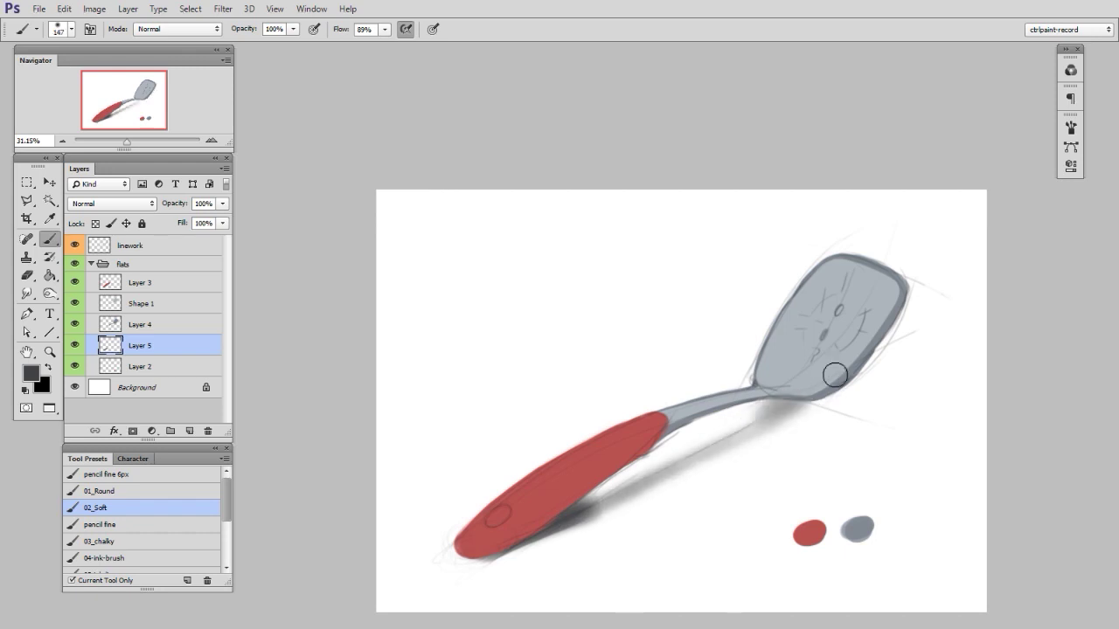
pyautogui.moveTo(836, 375); pyautogui.dragTo(641, 482)
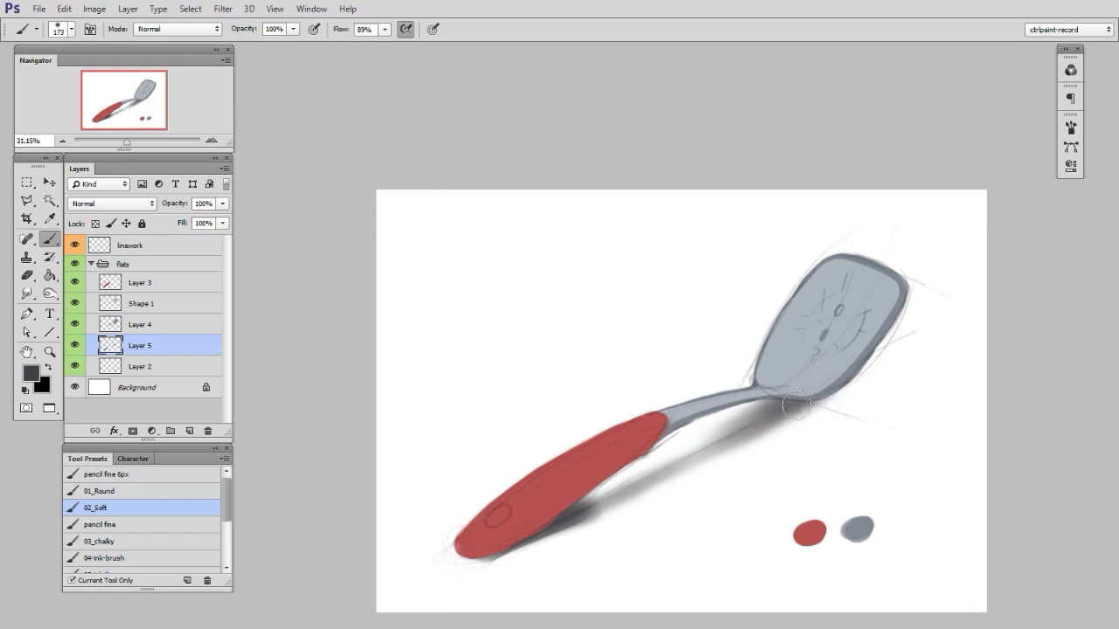
pyautogui.moveTo(886, 384); pyautogui.dragTo(813, 400)
pyautogui.moveTo(789, 398)
pyautogui.mouseDown()
pyautogui.moveTo(911, 377)
pyautogui.moveTo(801, 397)
pyautogui.moveTo(900, 361)
pyautogui.mouseUp()
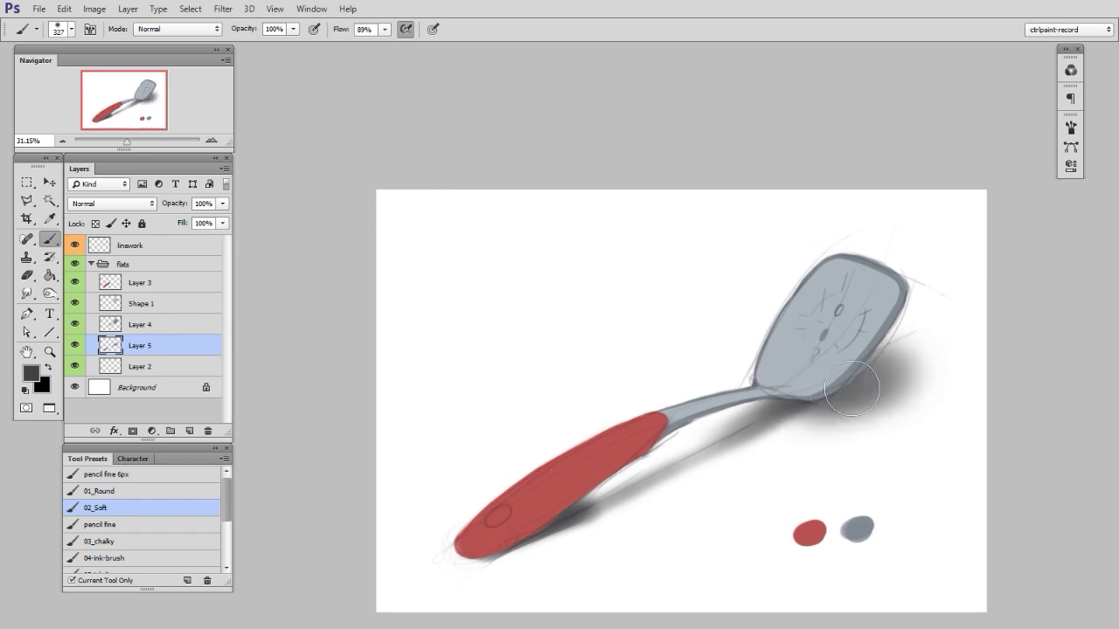
# Trim the cast shadow around the blade and neck on Layer 5 with a soft-edged eraser.
pyautogui.press('e')
pyautogui.rightClick(855, 437)
pyautogui.click(875, 452)
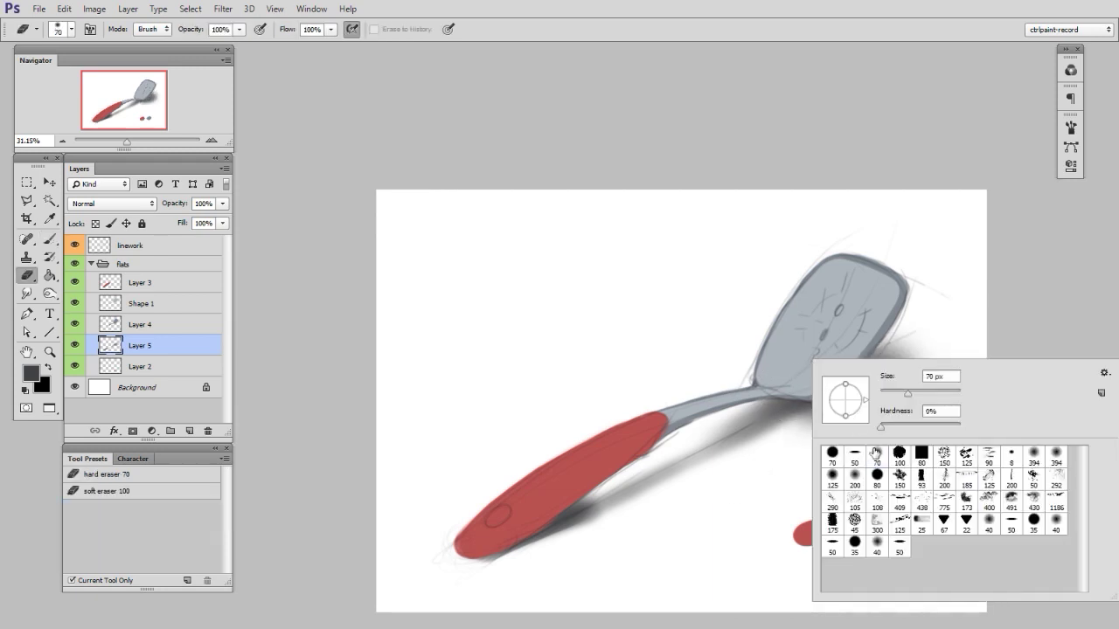
pyautogui.click(684, 503)
pyautogui.press(']')
pyautogui.moveTo(869, 348); pyautogui.dragTo(909, 360)
pyautogui.moveTo(805, 357)
pyautogui.mouseDown()
pyautogui.moveTo(914, 342)
pyautogui.moveTo(1015, 381)
pyautogui.mouseUp()
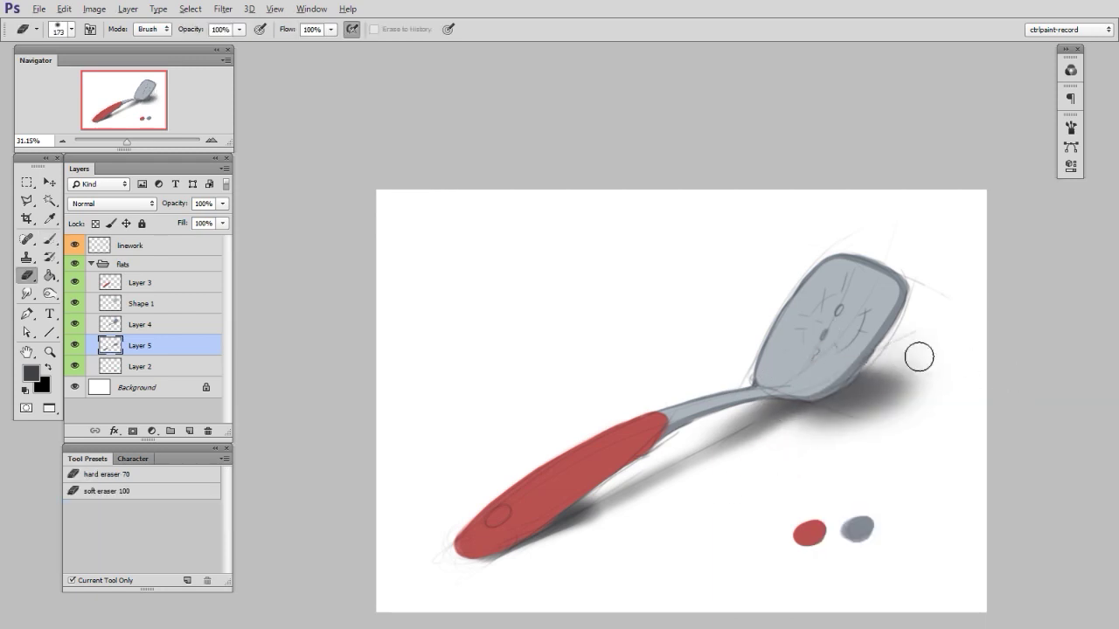
pyautogui.moveTo(868, 346); pyautogui.dragTo(987, 390)
pyautogui.moveTo(865, 371); pyautogui.dragTo(961, 389)
pyautogui.moveTo(808, 383); pyautogui.dragTo(784, 386)
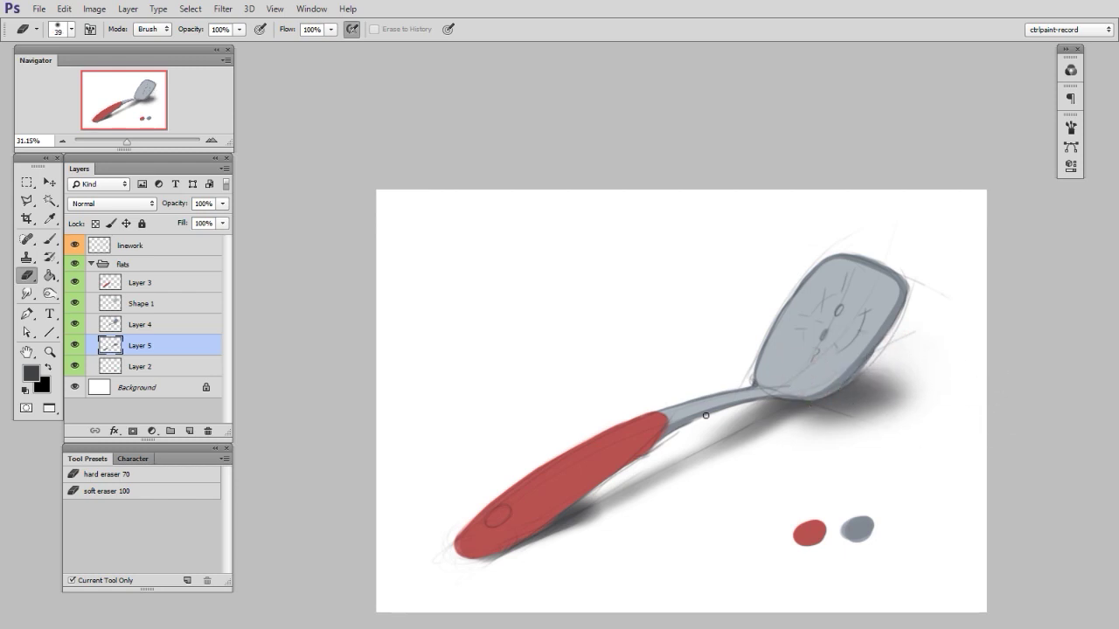
pyautogui.moveTo(706, 438); pyautogui.dragTo(761, 403)
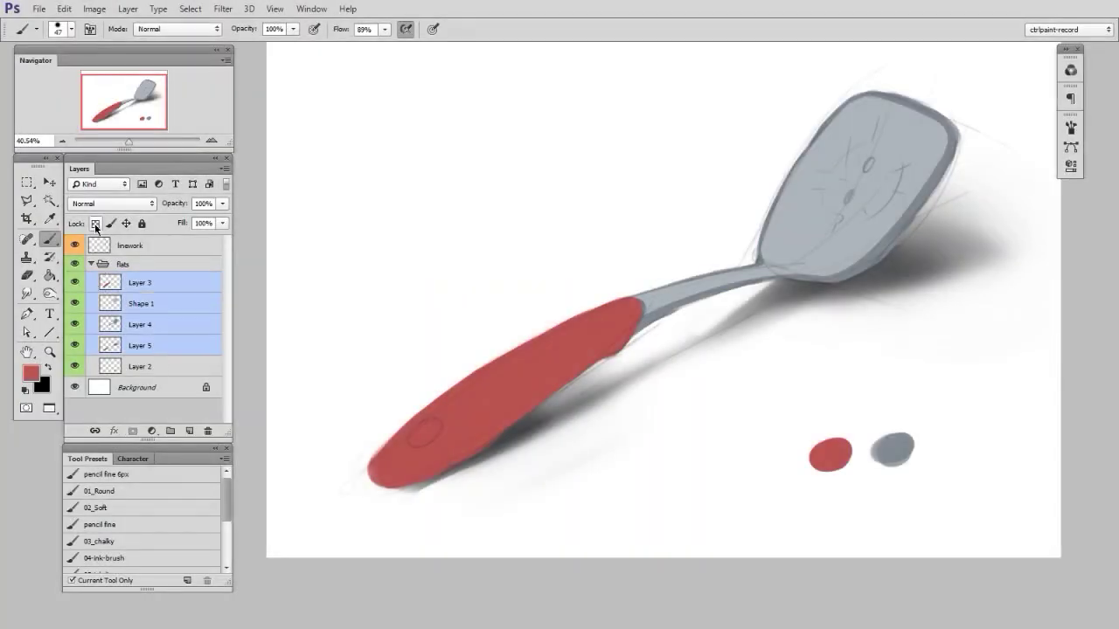
# Lock the transparent pixels of Layer 3, Shape 1, Layer 4 and Layer 5, and delete Layer 2.
pyautogui.click(95, 223)
pyautogui.click(158, 367)
pyautogui.click(208, 431)
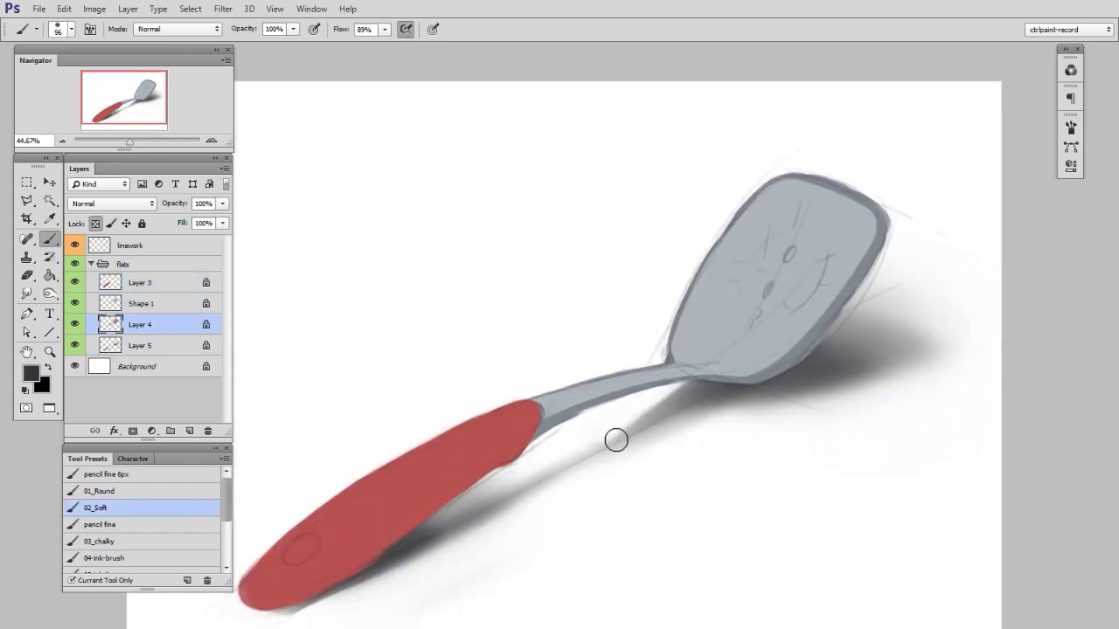
# Darken the blade's rim and the neck's edge on Layer 4 with a large soft dark gray brush.
pyautogui.moveTo(629, 433); pyautogui.dragTo(651, 435)
pyautogui.moveTo(500, 443)
pyautogui.mouseDown()
pyautogui.moveTo(776, 401)
pyautogui.moveTo(880, 318)
pyautogui.moveTo(791, 233)
pyautogui.moveTo(877, 337)
pyautogui.mouseUp()
pyautogui.moveTo(737, 376); pyautogui.dragTo(793, 325)
pyautogui.moveTo(712, 270); pyautogui.dragTo(635, 371)
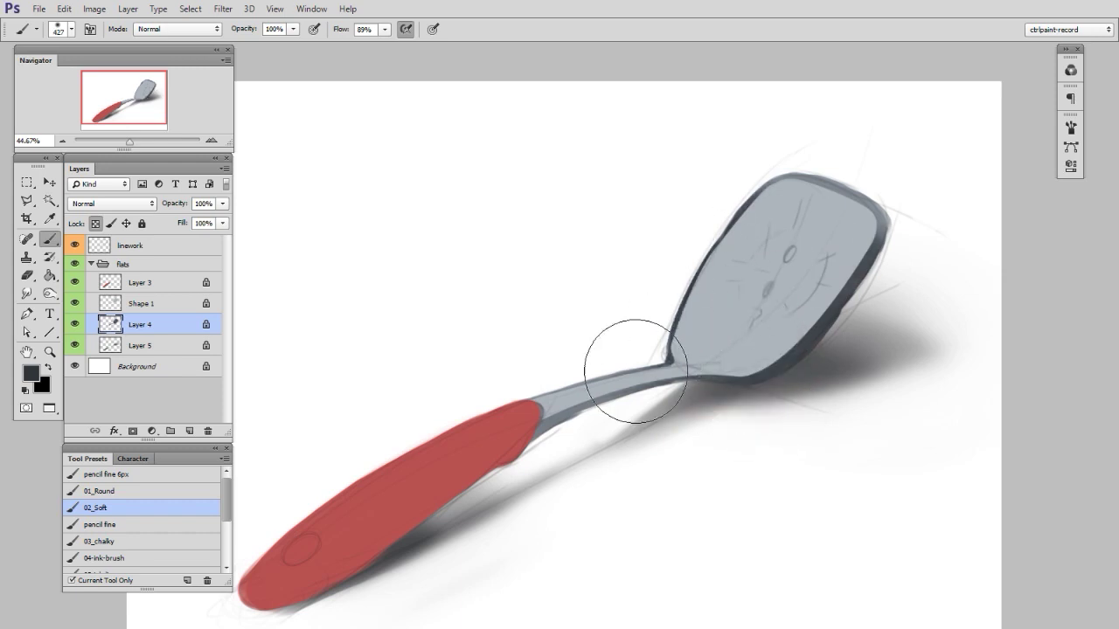
pyautogui.moveTo(632, 431)
pyautogui.mouseDown()
pyautogui.moveTo(666, 391)
pyautogui.moveTo(668, 369)
pyautogui.mouseUp()
pyautogui.moveTo(728, 334); pyautogui.dragTo(390, 511)
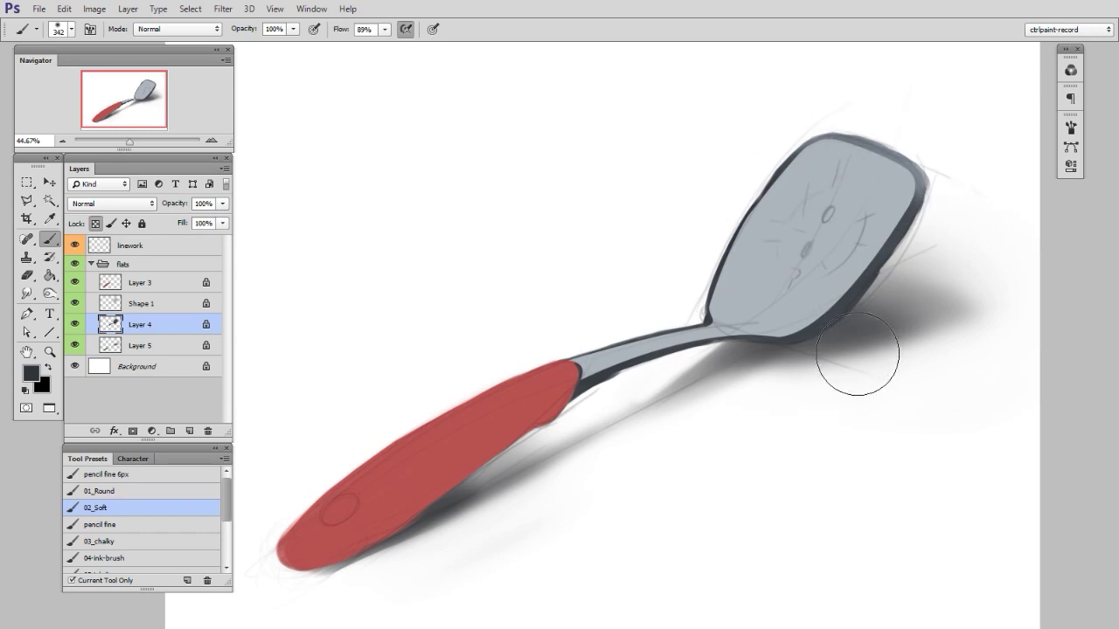
pyautogui.moveTo(856, 353); pyautogui.dragTo(829, 352)
# Shade the neck and blade face on Shape 1 with soft dark and light grays sampled from the painting.
pyautogui.click(138, 307)
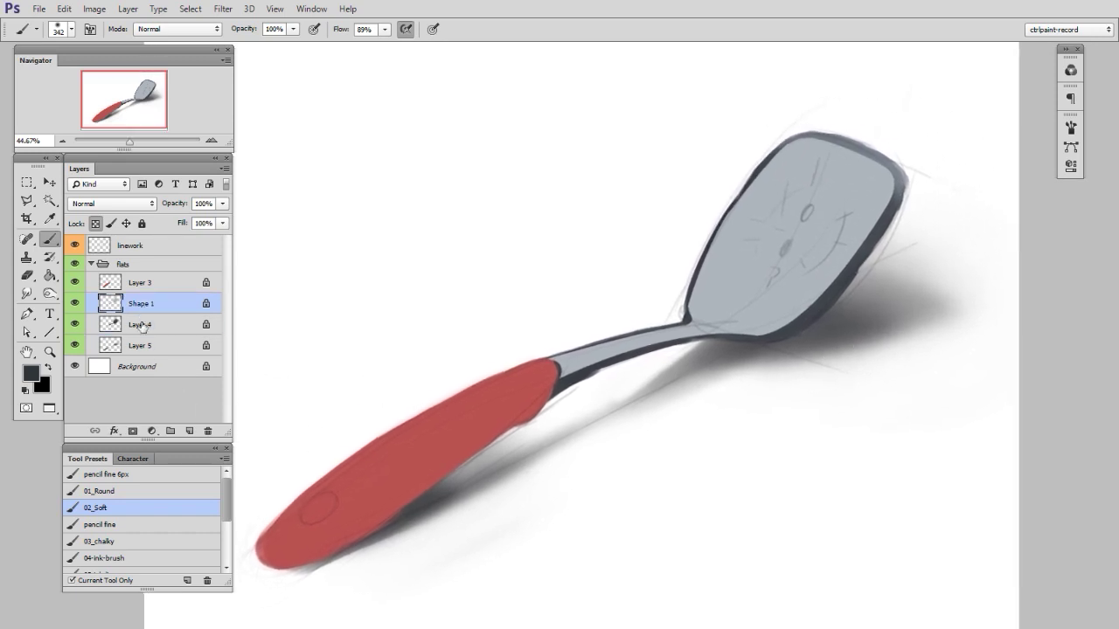
pyautogui.keyDown('alt'); pyautogui.rightClick(806, 290); pyautogui.keyUp('alt')
pyautogui.keyDown('alt'); pyautogui.rightClick(863, 251); pyautogui.keyUp('alt')
pyautogui.moveTo(642, 304)
pyautogui.mouseDown()
pyautogui.moveTo(850, 377)
pyautogui.moveTo(876, 400)
pyautogui.mouseUp()
pyautogui.keyDown('alt'); pyautogui.click(795, 291); pyautogui.keyUp('alt')
pyautogui.moveTo(731, 284); pyautogui.dragTo(755, 293)
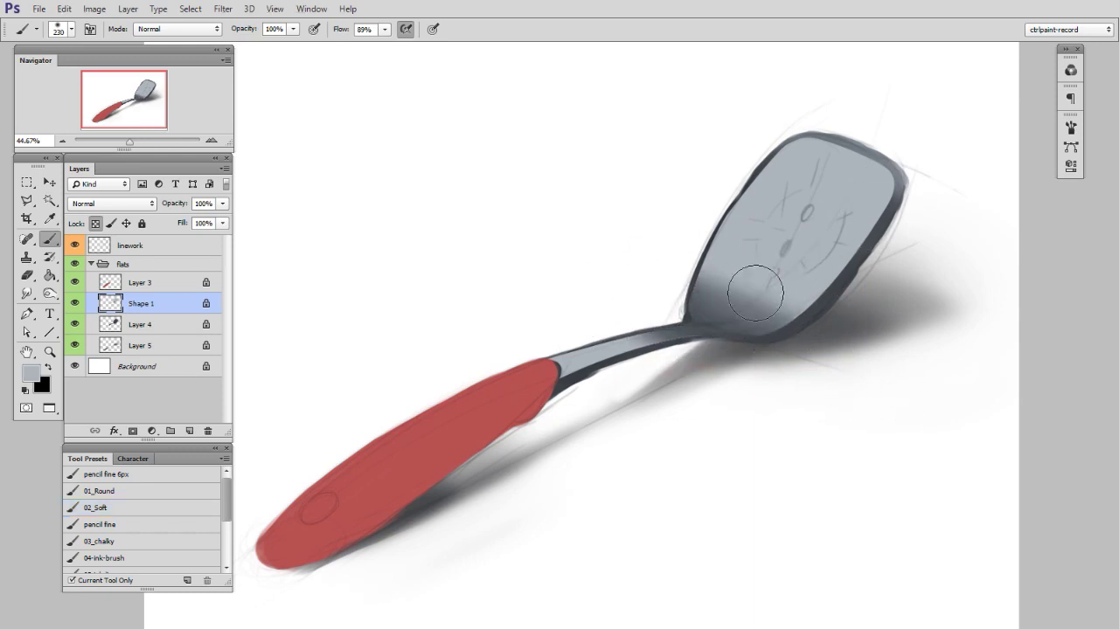
pyautogui.keyDown('alt'); pyautogui.click(715, 298); pyautogui.keyUp('alt')
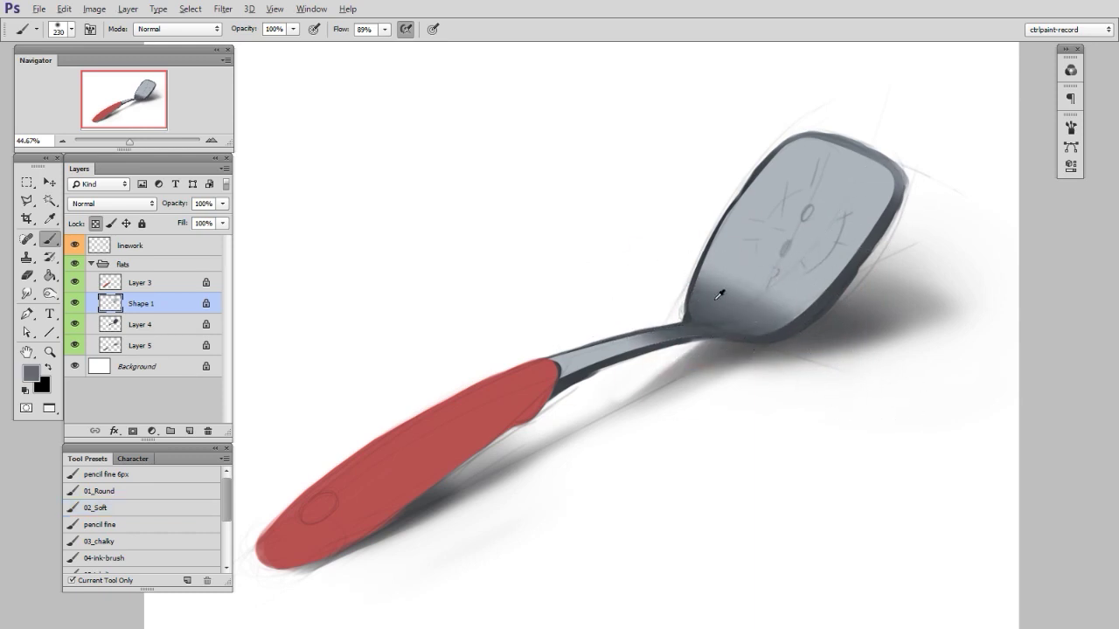
pyautogui.keyDown('alt'); pyautogui.rightClick(703, 353); pyautogui.keyUp('alt')
pyautogui.keyDown('alt'); pyautogui.click(822, 304); pyautogui.keyUp('alt')
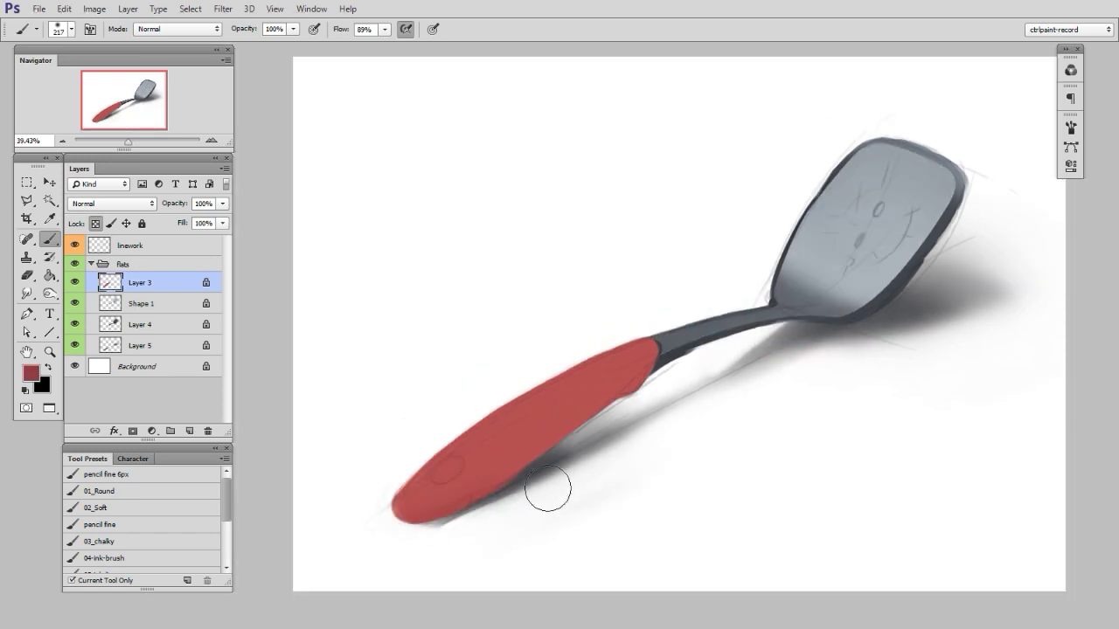
# Shade the underside of the handle on Layer 3 with a soft darker red.
pyautogui.moveTo(392, 550); pyautogui.dragTo(641, 399)
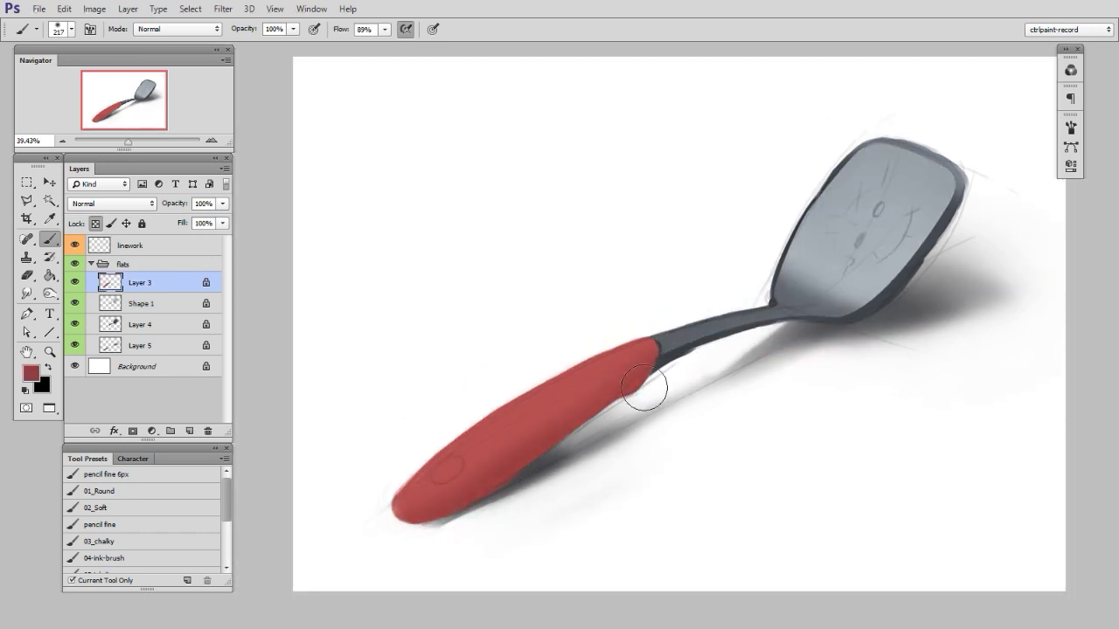
pyautogui.moveTo(768, 414); pyautogui.dragTo(762, 406)
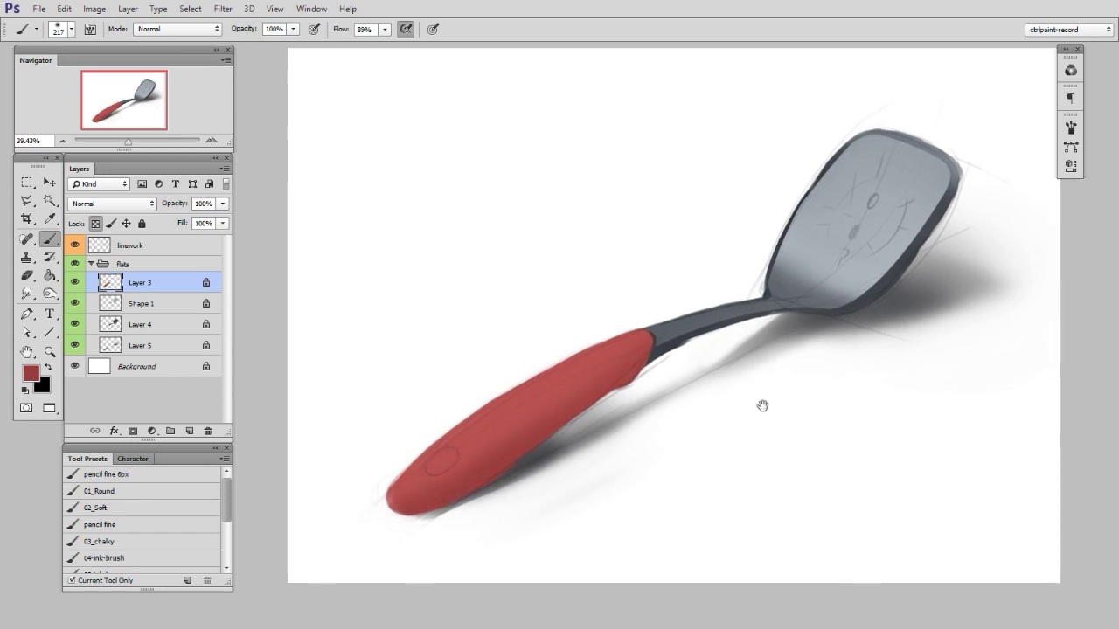
# Reduce the opacity of the linework layer and make Layer 3 active again.
pyautogui.click(169, 248)
pyautogui.click(221, 204)
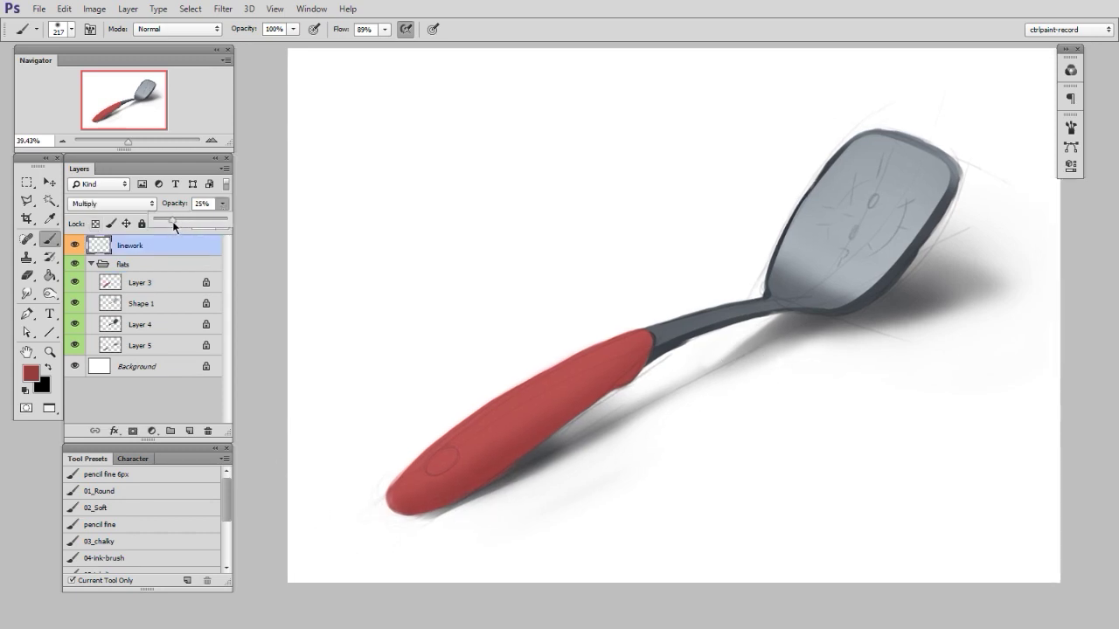
pyautogui.click(140, 283)
# Add a new layer above the red handle's layer and choose a hard round brush.
pyautogui.moveTo(570, 440); pyautogui.dragTo(572, 440)
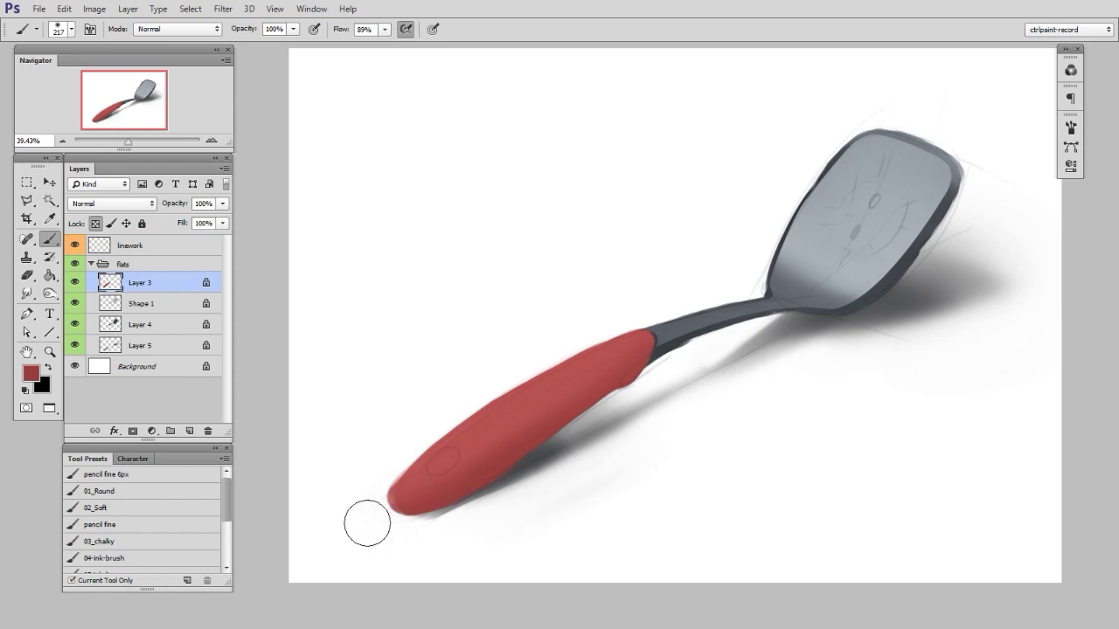
pyautogui.moveTo(596, 442); pyautogui.dragTo(615, 425)
pyautogui.moveTo(611, 428); pyautogui.dragTo(638, 429)
pyautogui.moveTo(547, 482); pyautogui.dragTo(556, 482)
pyautogui.hotkey('ctrl', 'alt', 'shift', 'n')
pyautogui.rightClick(516, 416)
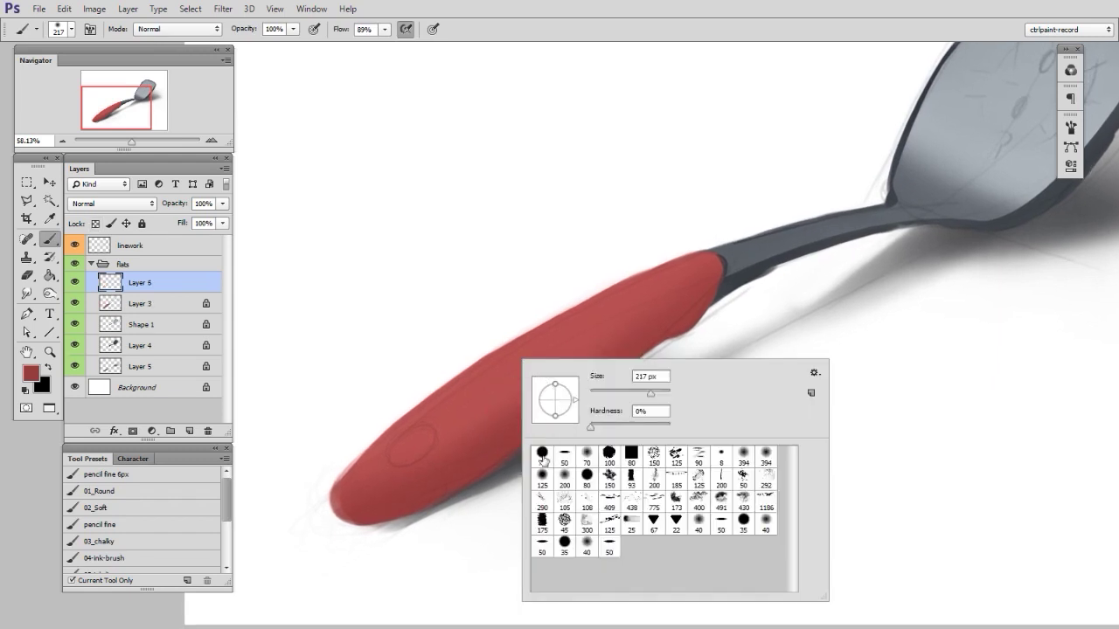
pyautogui.click(543, 461)
pyautogui.click(467, 521)
pyautogui.rightClick(517, 415)
pyautogui.click(544, 460)
pyautogui.click(466, 523)
# Paint the oval hanging hole near the handle's end in dark gray sampled from the neck, and lock the layer's transparent pixels.
pyautogui.keyDown('alt'); pyautogui.click(739, 279); pyautogui.keyUp('alt')
pyautogui.moveTo(441, 443); pyautogui.dragTo(495, 437)
pyautogui.moveTo(393, 451)
pyautogui.mouseDown()
pyautogui.moveTo(377, 453)
pyautogui.moveTo(382, 461)
pyautogui.moveTo(389, 434)
pyautogui.mouseUp()
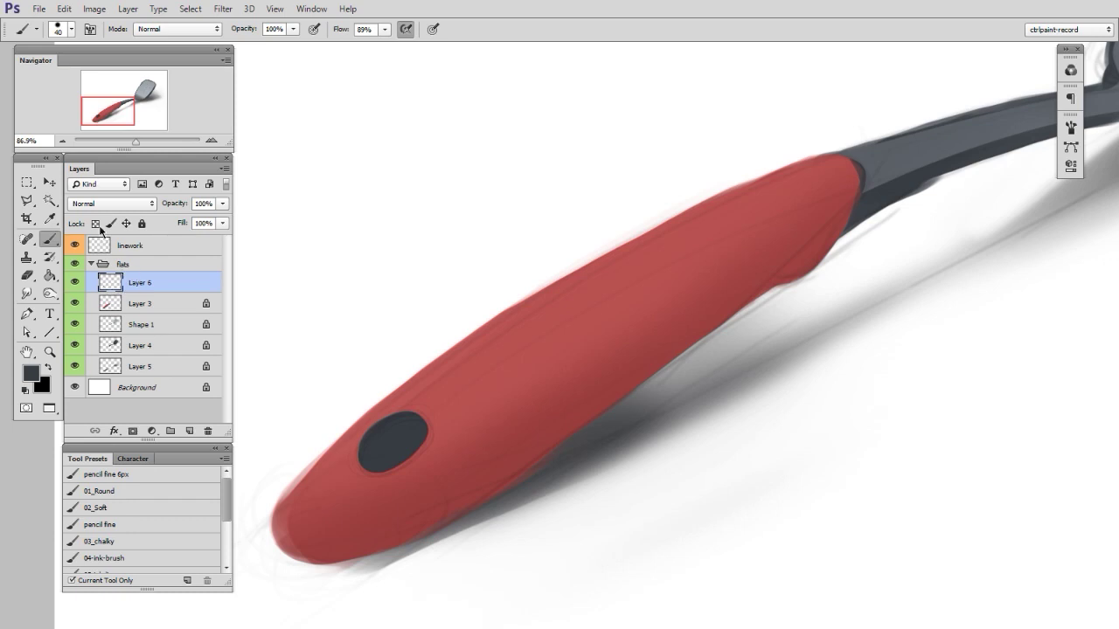
pyautogui.moveTo(582, 454); pyautogui.dragTo(584, 456)
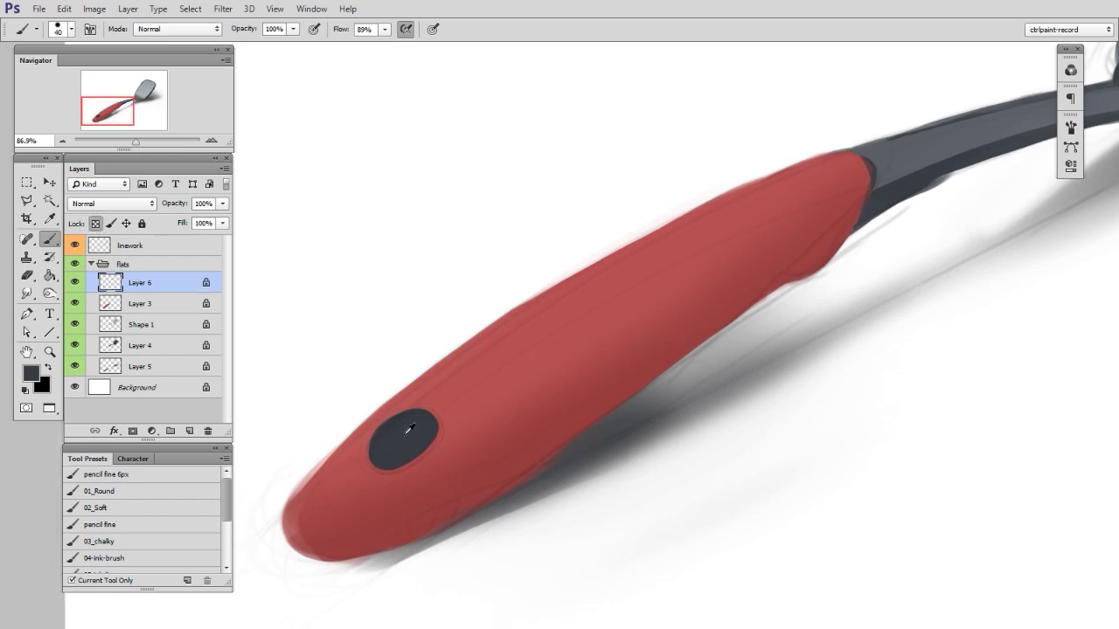
# Set the foreground color to 131618 and shade the hanging hole with the 02_Soft brush.
pyautogui.press('n')
pyautogui.click(836, 438)
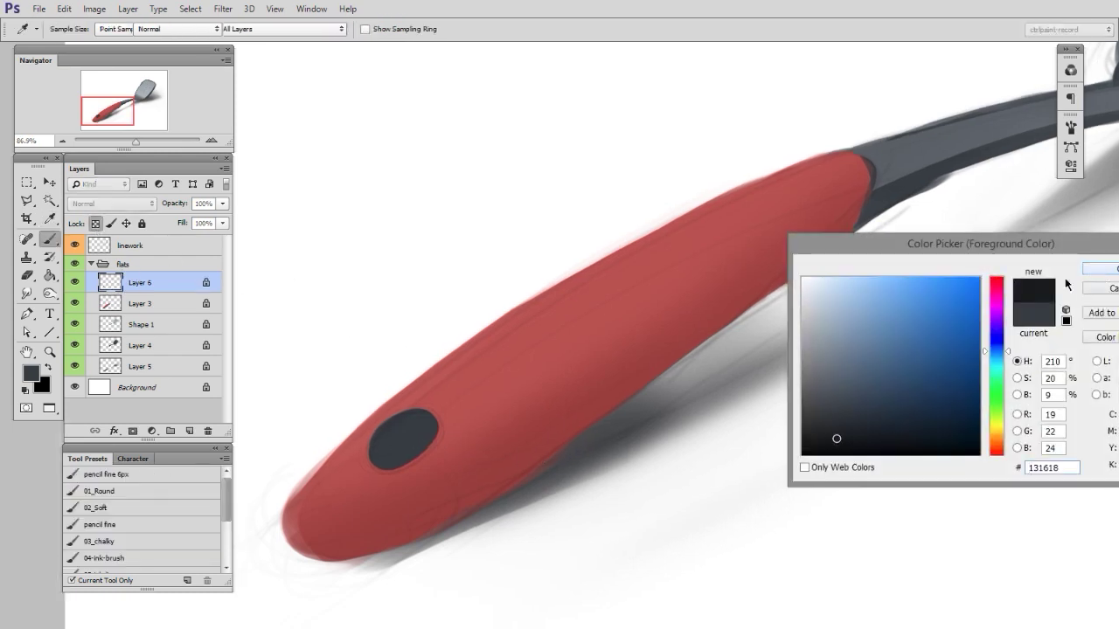
pyautogui.press('Return')
pyautogui.click(124, 510)
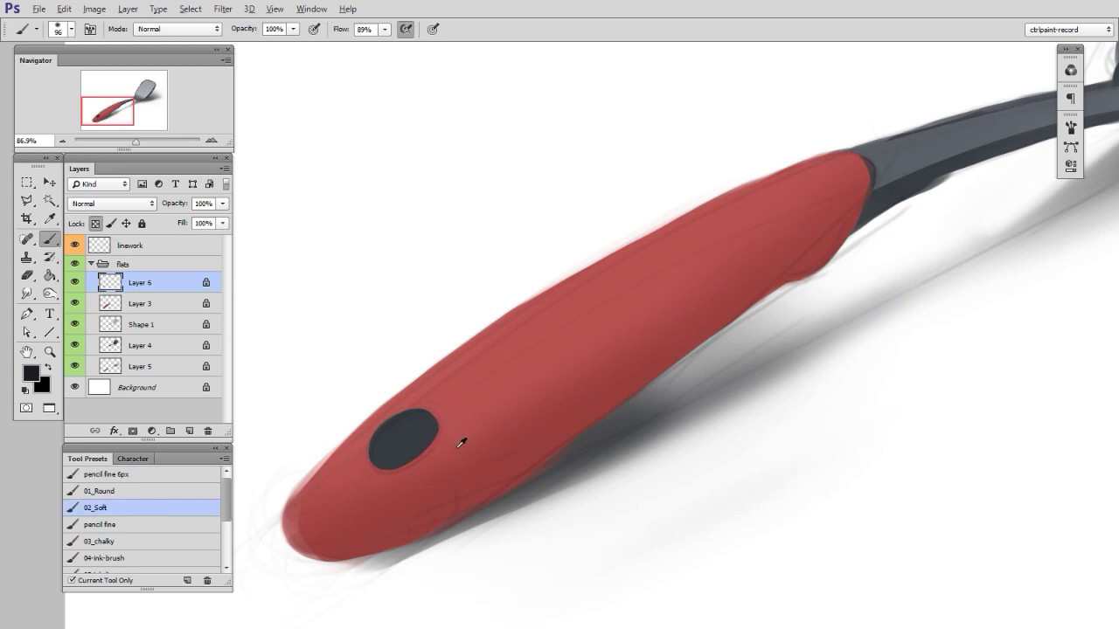
pyautogui.moveTo(442, 456)
pyautogui.mouseDown()
pyautogui.moveTo(422, 462)
pyautogui.moveTo(446, 455)
pyautogui.mouseUp()
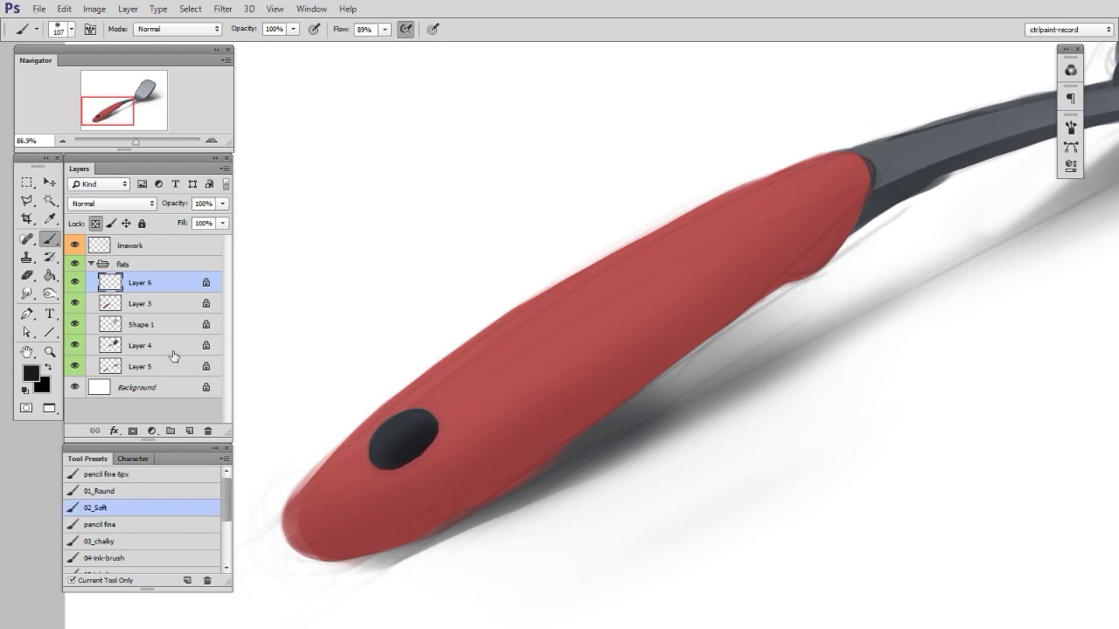
# Tint the lower part of the hanging hole with a dark red sampled from the handle.
pyautogui.keyDown('alt'); pyautogui.click(367, 535); pyautogui.keyUp('alt')
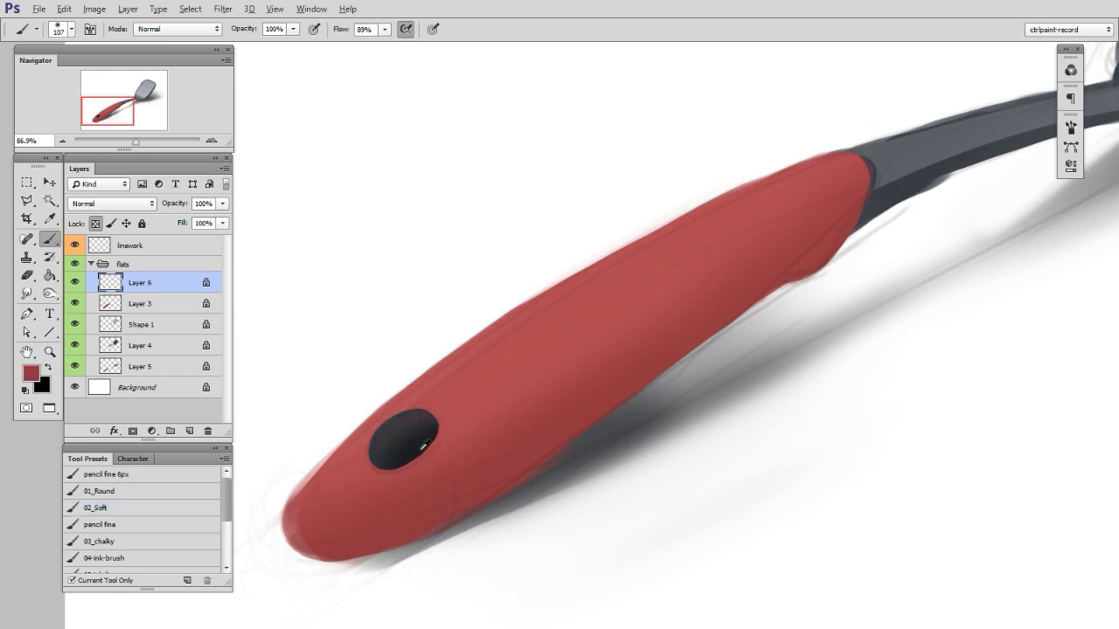
pyautogui.keyDown('alt'); pyautogui.click(402, 453); pyautogui.keyUp('alt')
pyautogui.moveTo(469, 428)
pyautogui.mouseDown()
pyautogui.moveTo(483, 454)
pyautogui.moveTo(571, 430)
pyautogui.mouseUp()
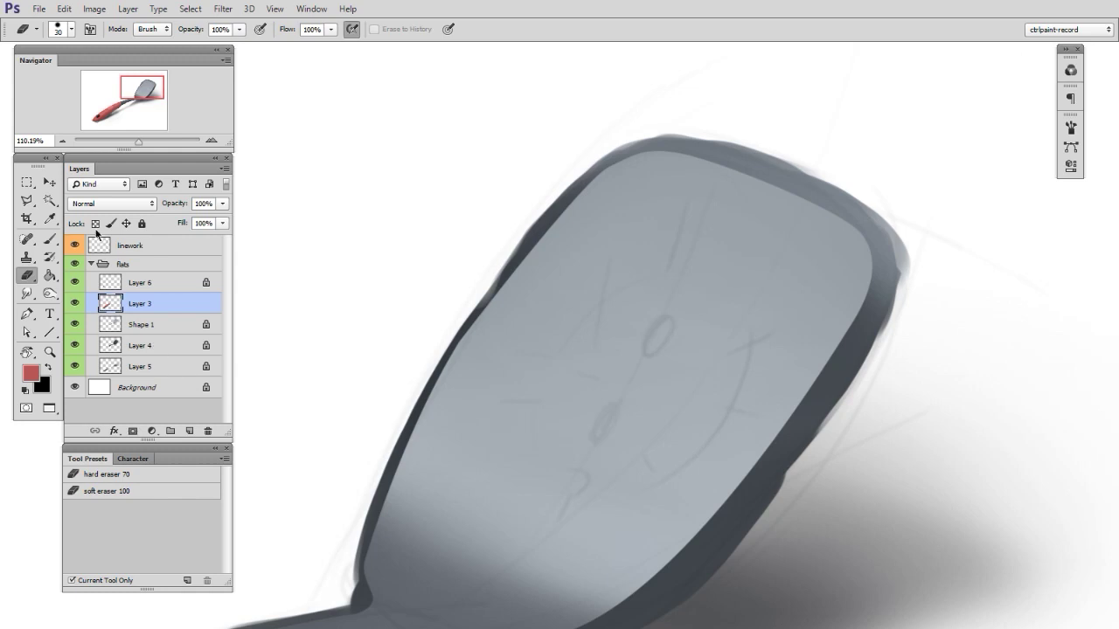
# Unlock the transparency of Layer 4 and erase the rough outer edge around the spatula head's dark rim.
pyautogui.click(173, 349)
pyautogui.click(95, 223)
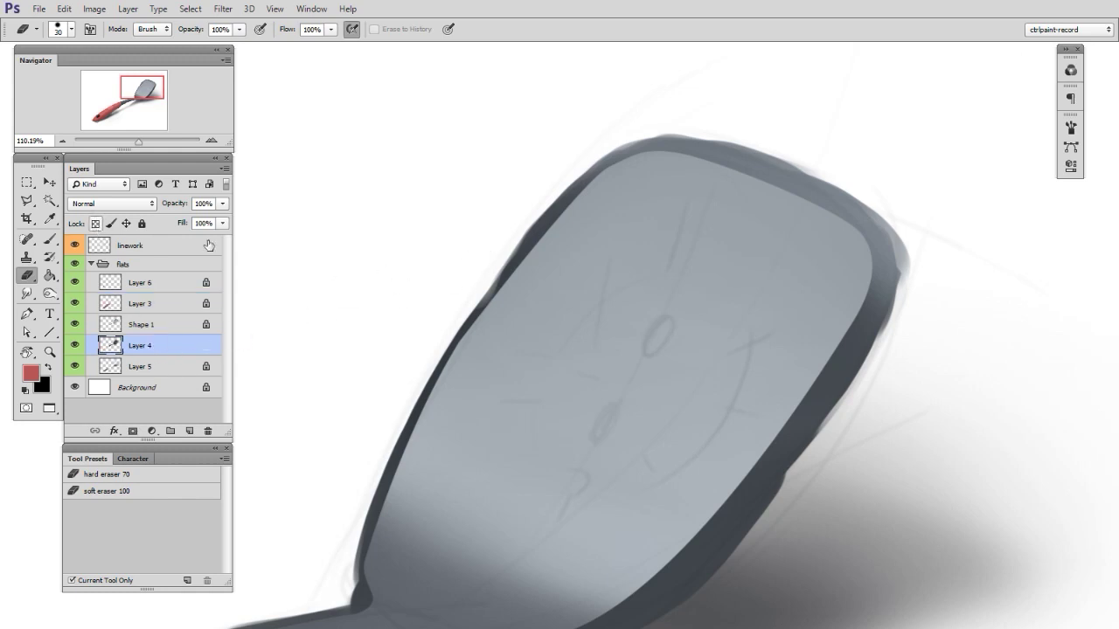
pyautogui.moveTo(536, 215)
pyautogui.mouseDown()
pyautogui.moveTo(484, 276)
pyautogui.moveTo(602, 148)
pyautogui.moveTo(698, 129)
pyautogui.moveTo(854, 175)
pyautogui.moveTo(845, 183)
pyautogui.moveTo(944, 240)
pyautogui.mouseUp()
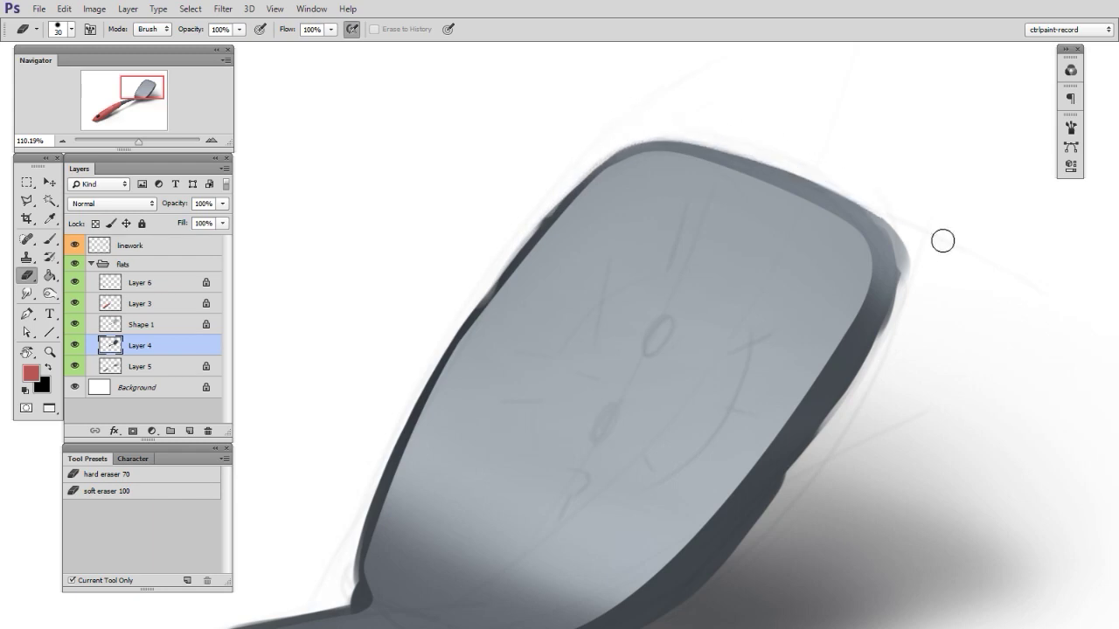
pyautogui.press('r')
pyautogui.moveTo(772, 334)
pyautogui.mouseDown()
pyautogui.moveTo(577, 484)
pyautogui.moveTo(749, 208)
pyautogui.moveTo(692, 408)
pyautogui.mouseUp()
pyautogui.press('e')
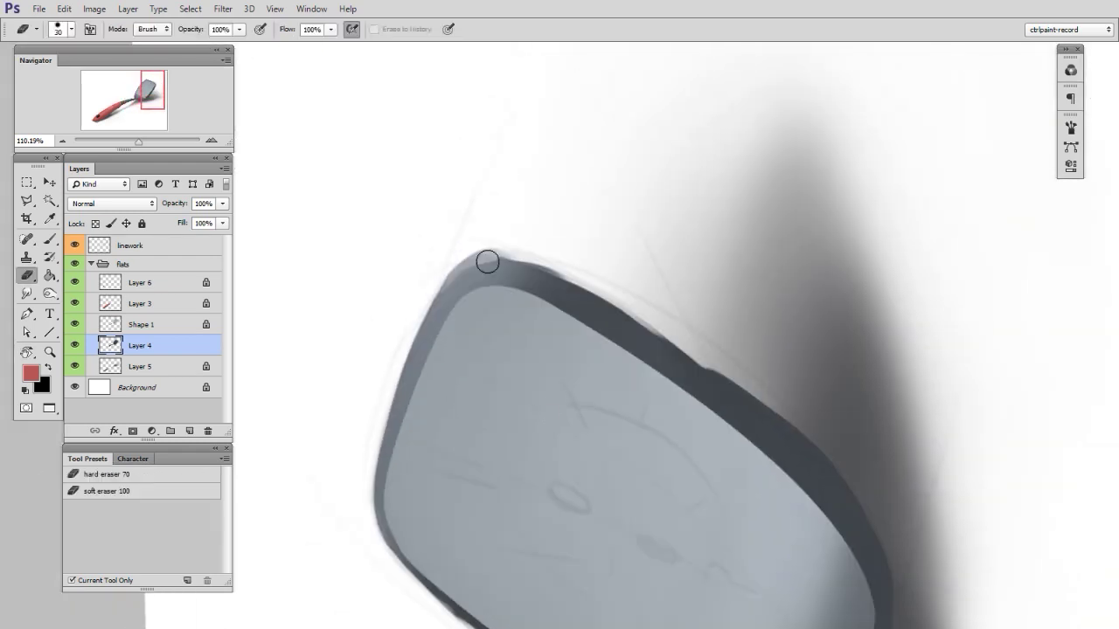
pyautogui.moveTo(440, 275); pyautogui.dragTo(516, 246)
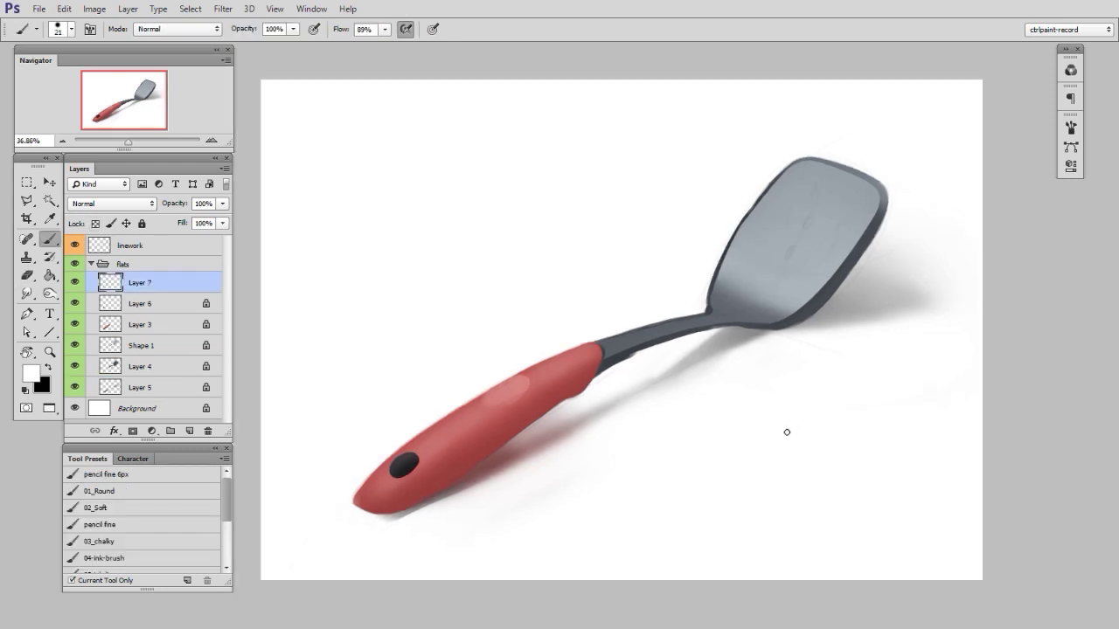
# Draw a small slot with a rounded top and flat base in the empty canvas area as a Pen shape and fill it black.
pyautogui.press('m')
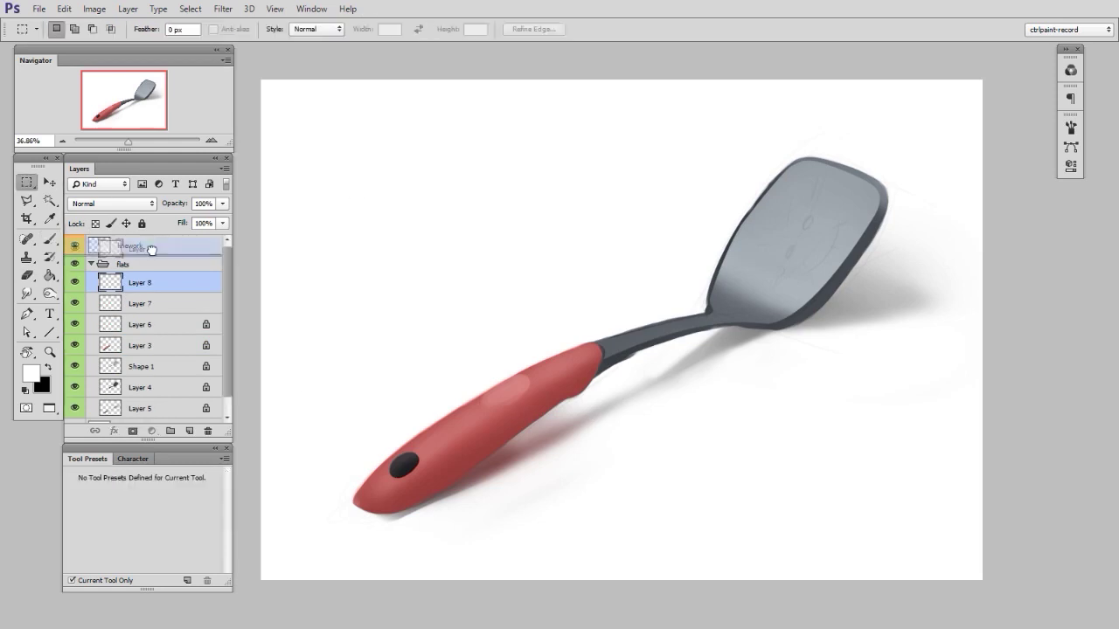
pyautogui.hotkey('ctrl', 'shift', 'alt', 'n')
pyautogui.click(33, 317)
pyautogui.click(405, 233)
pyautogui.click(404, 198)
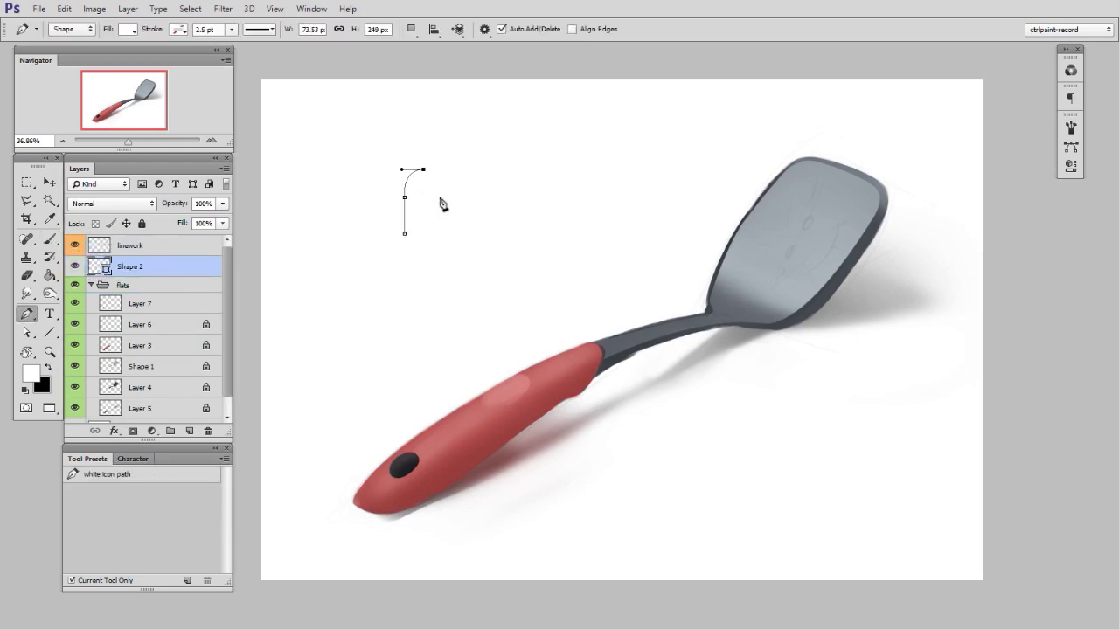
pyautogui.moveTo(441, 198); pyautogui.dragTo(441, 229)
pyautogui.keyDown('alt'); pyautogui.click(441, 198); pyautogui.keyUp('alt')
pyautogui.click(440, 236)
pyautogui.click(405, 234)
pyautogui.press('a')
pyautogui.doubleClick(97, 270)
pyautogui.press('Return')
# Duplicate the black slot twice, tilting one copy at the top of a ring layout and flipping the other to point downward.
pyautogui.hotkey('ctrl', 't')
pyautogui.moveTo(440, 234); pyautogui.dragTo(369, 361)
pyautogui.press('Return')
pyautogui.press('v')
pyautogui.moveTo(370, 361); pyautogui.dragTo(459, 184)
pyautogui.hotkey('ctrl', 't')
pyautogui.rightClick(457, 276)
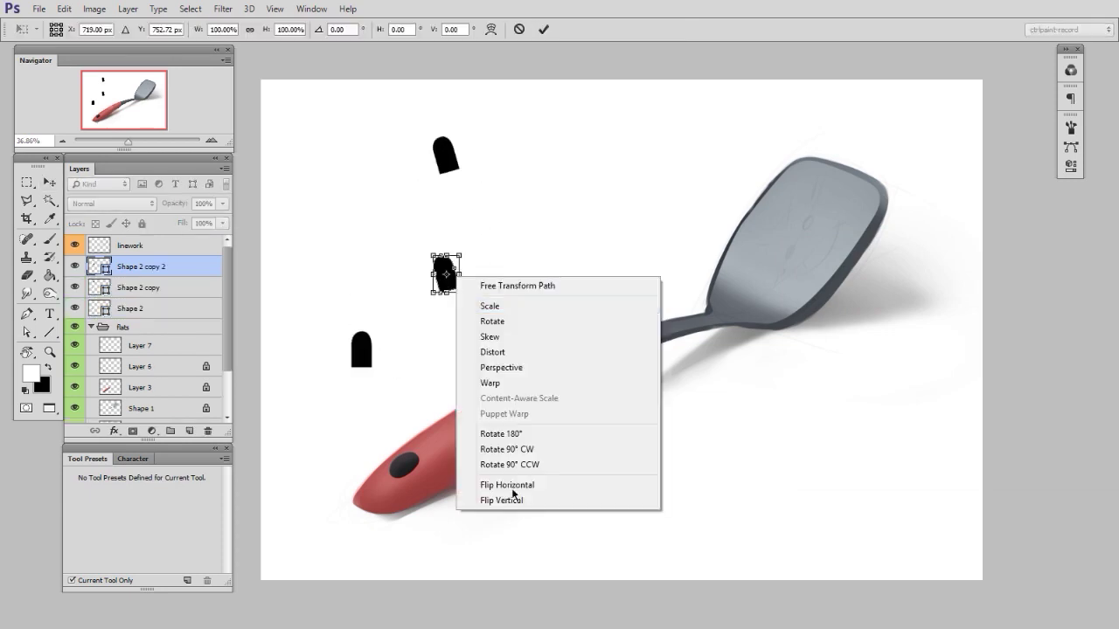
pyautogui.click(513, 489)
pyautogui.press('Return')
pyautogui.moveTo(469, 336); pyautogui.dragTo(505, 354)
# Add three more slot copies, rotated to point outward, along the left side of the ring.
pyautogui.moveTo(360, 351); pyautogui.dragTo(371, 259)
pyautogui.hotkey('ctrl', 't')
pyautogui.press('Return')
pyautogui.moveTo(406, 182); pyautogui.dragTo(400, 239)
pyautogui.hotkey('ctrl', 't')
pyautogui.press('Return')
pyautogui.moveTo(400, 241); pyautogui.dragTo(406, 287)
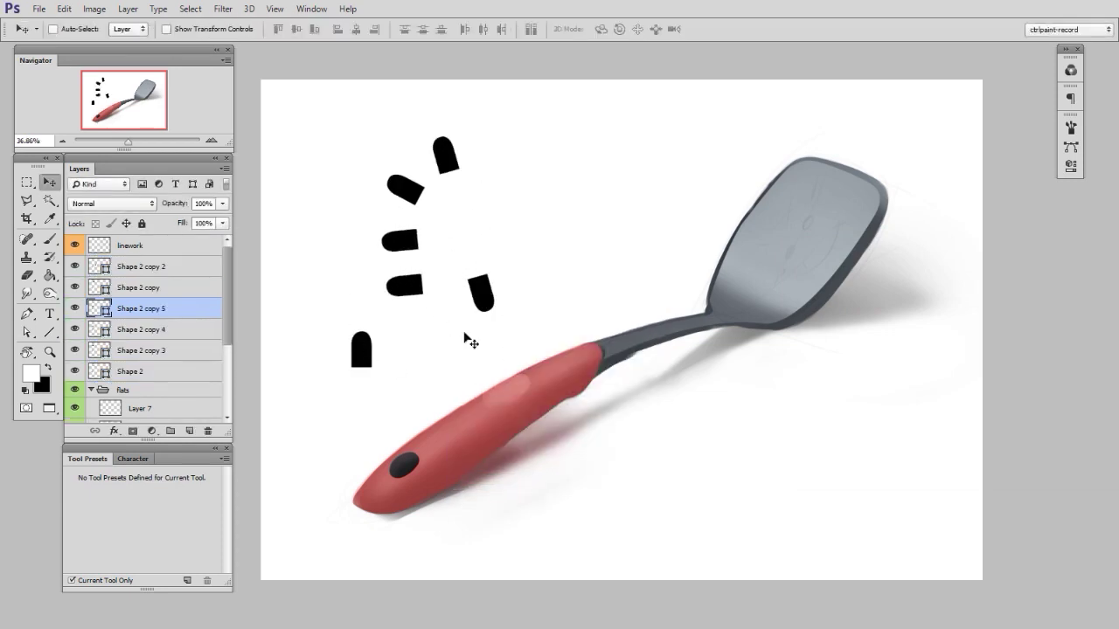
pyautogui.hotkey('ctrl', 't')
pyautogui.press('Return')
pyautogui.moveTo(480, 294); pyautogui.dragTo(478, 313)
pyautogui.moveTo(410, 193); pyautogui.dragTo(410, 199)
# Merge the left-hand slots, rotate a copy onto the ring's right side, delete the original slot and merge the ring into one layer.
pyautogui.keyDown('shift'); pyautogui.click(140, 308); pyautogui.keyUp('shift')
pyautogui.hotkey('ctrl', 'e')
pyautogui.moveTo(400, 240); pyautogui.dragTo(512, 238)
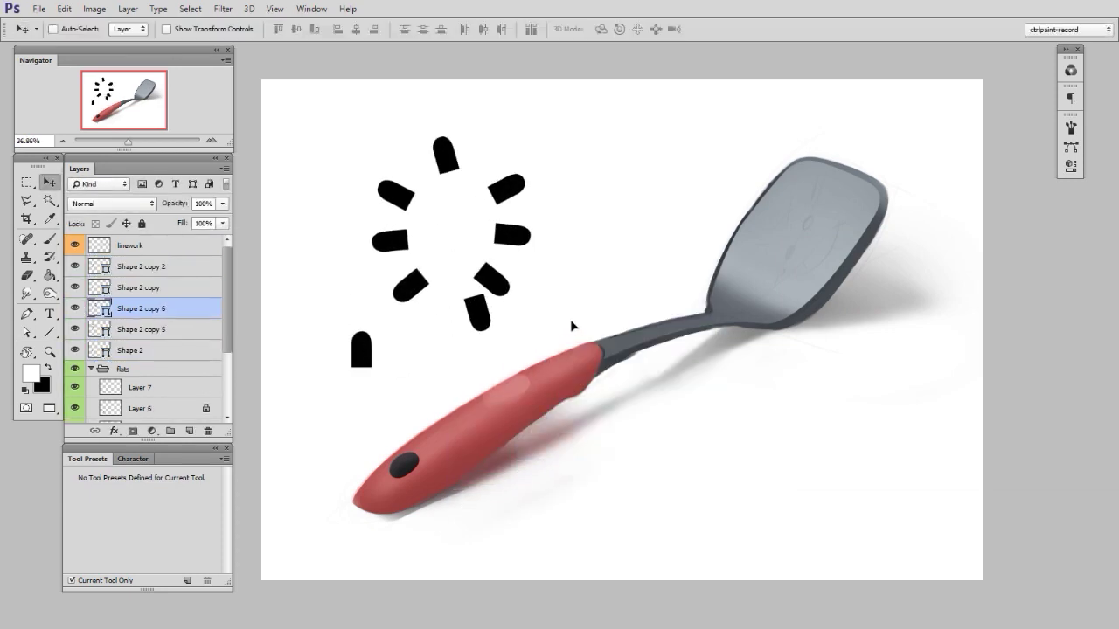
pyautogui.moveTo(487, 309); pyautogui.dragTo(476, 308)
pyautogui.hotkey('ctrl', 't')
pyautogui.press('Return')
pyautogui.keyDown('shift'); pyautogui.click(141, 330); pyautogui.keyUp('shift')
pyautogui.moveTo(141, 350); pyautogui.dragTo(206, 435)
pyautogui.hotkey('ctrl', 'e')
# Draw two small black ovals, one above the other, inside the slot ring on a new layer and merge them with the ring.
pyautogui.click(189, 431)
pyautogui.click(50, 332)
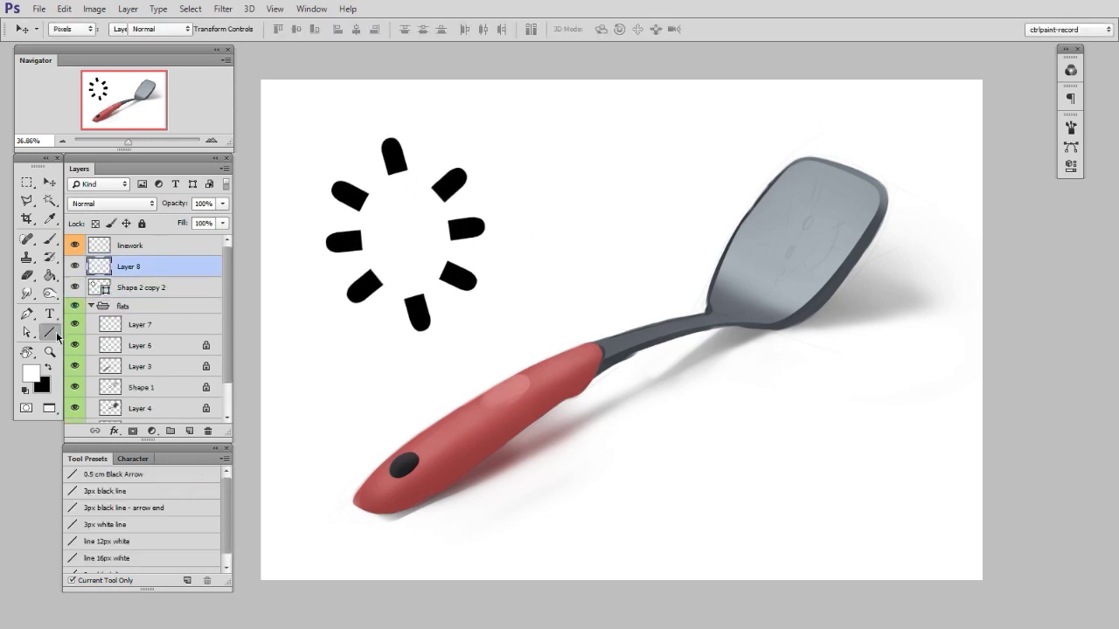
pyautogui.moveTo(393, 189); pyautogui.dragTo(405, 242)
pyautogui.press('v')
pyautogui.hotkey('ctrl', 'e')
pyautogui.moveTo(515, 446); pyautogui.dragTo(496, 440)
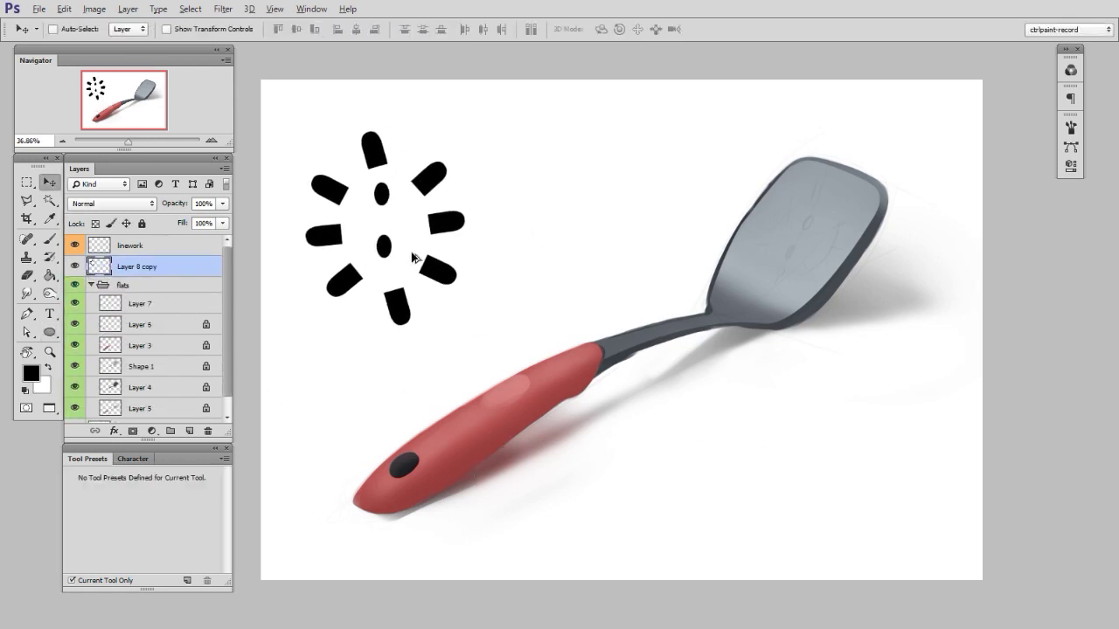
# Place a copy of the hole pattern on the spatula head, scaled to about 50% wide and 63% high, rotated 21.15° and skewed to match.
pyautogui.moveTo(412, 256); pyautogui.dragTo(676, 242)
pyautogui.hotkey('ctrl', 't')
pyautogui.moveTo(647, 118); pyautogui.dragTo(709, 137)
pyautogui.moveTo(706, 216); pyautogui.dragTo(809, 236)
pyautogui.moveTo(818, 149); pyautogui.dragTo(851, 167)
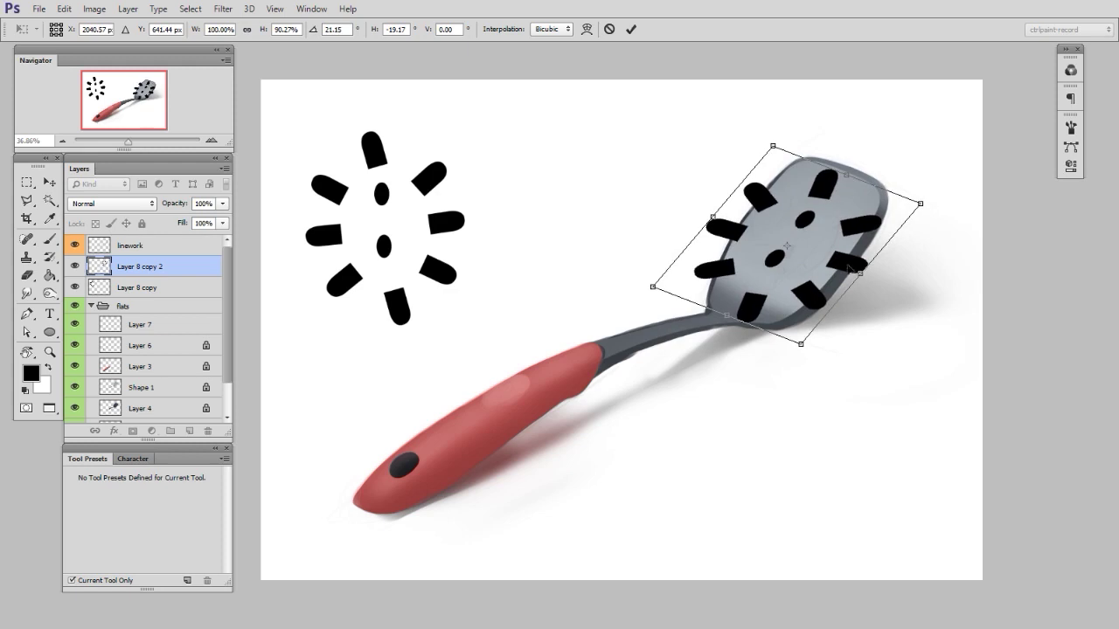
pyautogui.moveTo(860, 273); pyautogui.dragTo(823, 260)
pyautogui.moveTo(845, 175); pyautogui.dragTo(825, 201)
pyautogui.moveTo(822, 231); pyautogui.dragTo(851, 222)
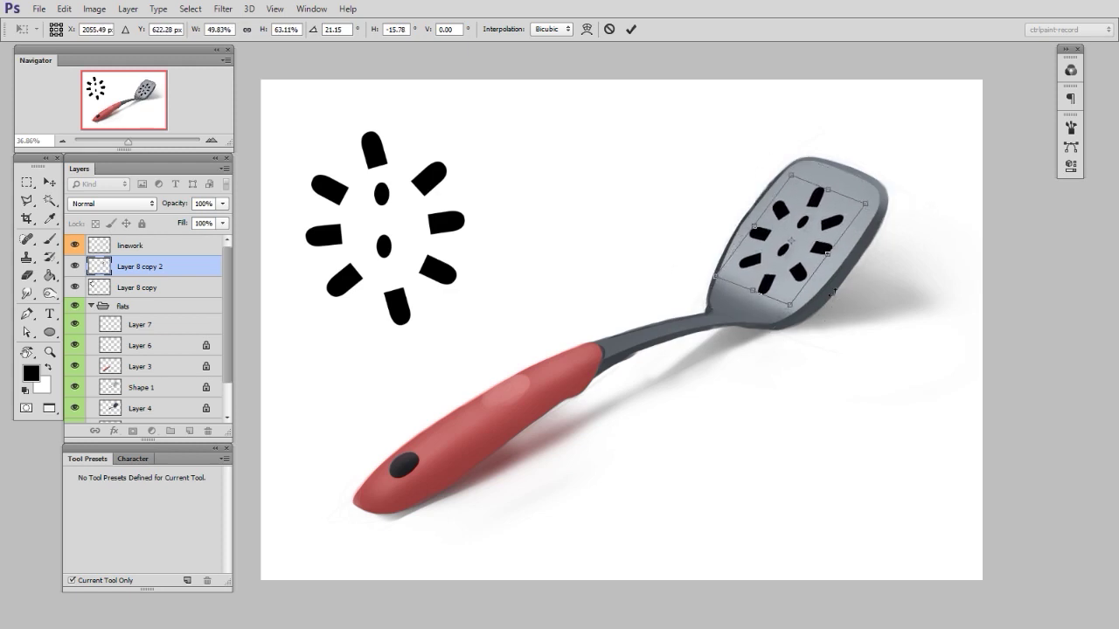
pyautogui.press('Return')
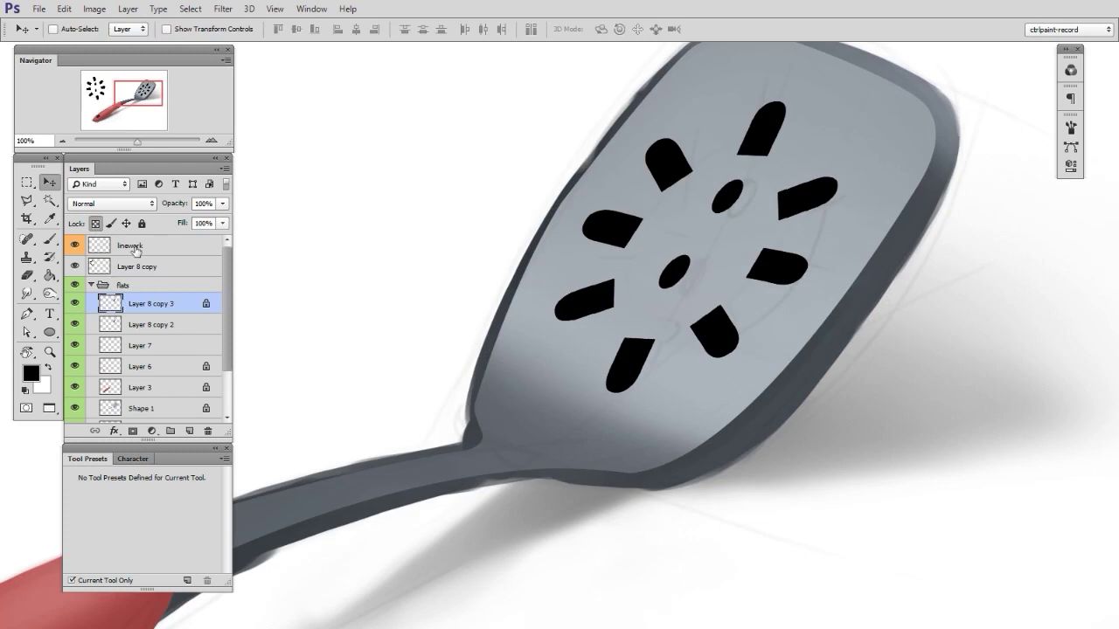
# Paint the locked duplicate of the hole pattern white with a large brush and clip it to the black pattern layer beneath.
pyautogui.moveTo(746, 388); pyautogui.dragTo(711, 432)
pyautogui.press('b')
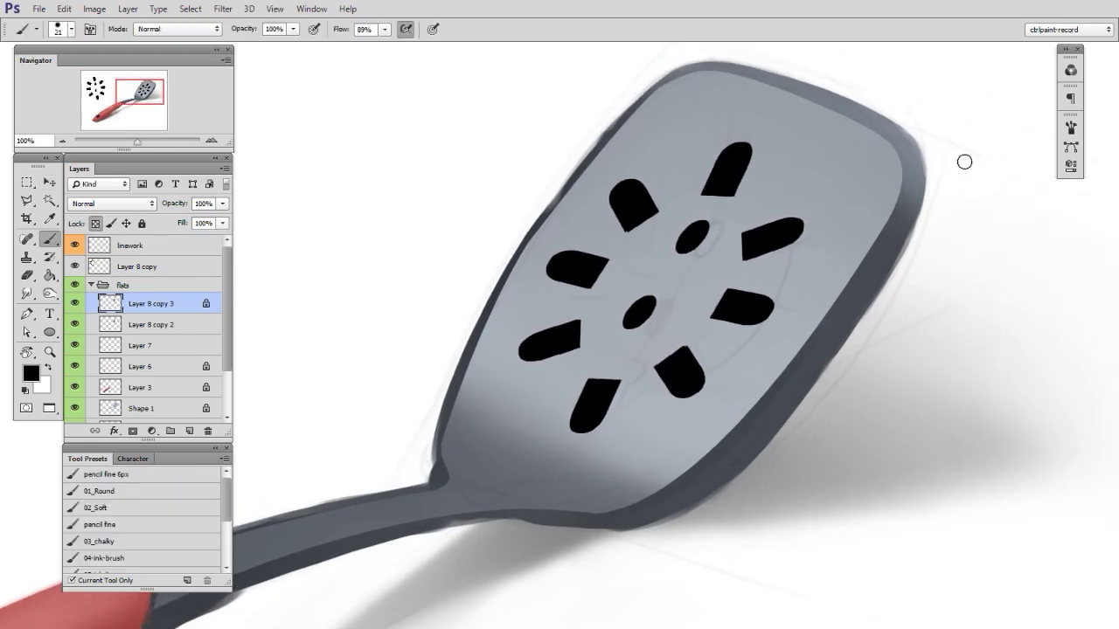
pyautogui.moveTo(585, 232); pyautogui.dragTo(669, 230)
pyautogui.moveTo(556, 233); pyautogui.dragTo(574, 437)
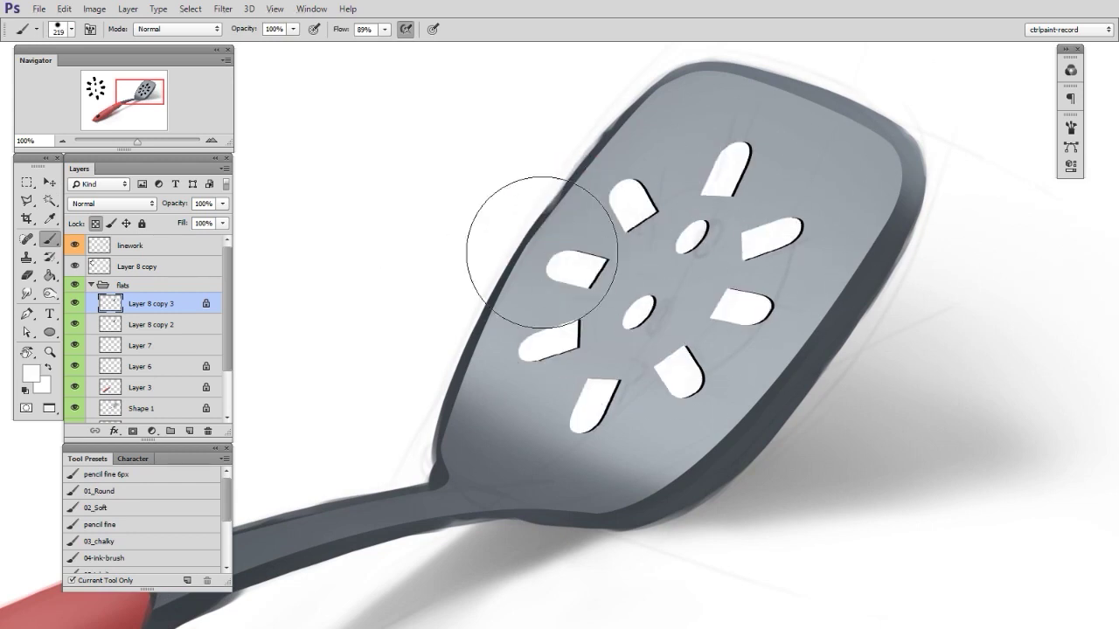
pyautogui.keyDown('alt'); pyautogui.click(170, 314); pyautogui.keyUp('alt')
# Offset and transform the clipped white hole pattern so black edges suggest the thickness of the spatula head.
pyautogui.click(51, 182)
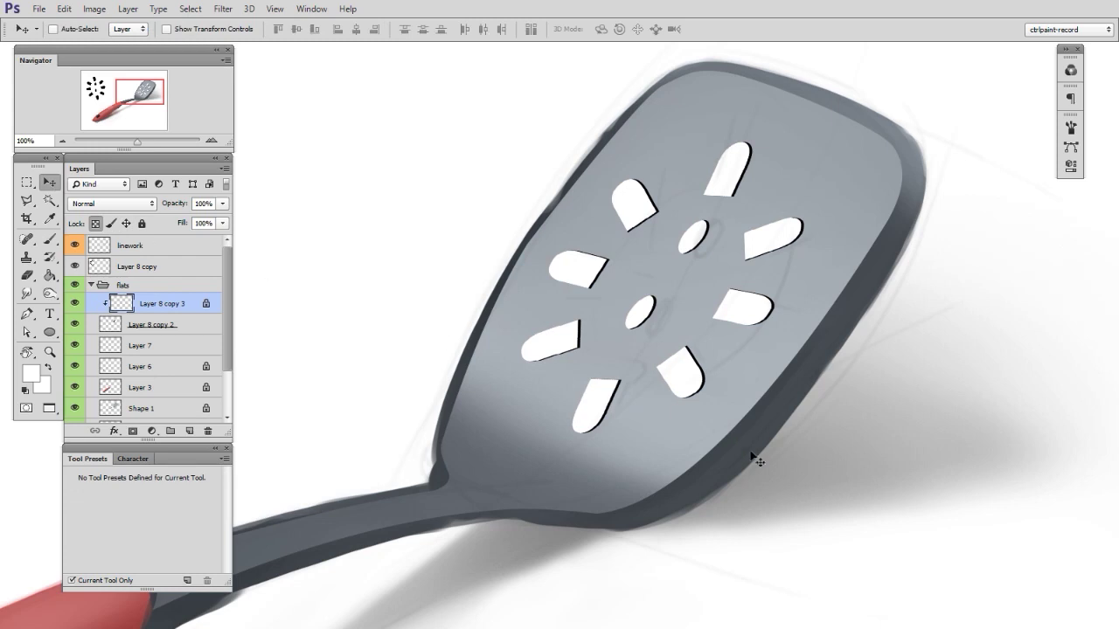
pyautogui.moveTo(756, 459); pyautogui.dragTo(789, 440)
pyautogui.hotkey('ctrl', 't')
pyautogui.press('Return')
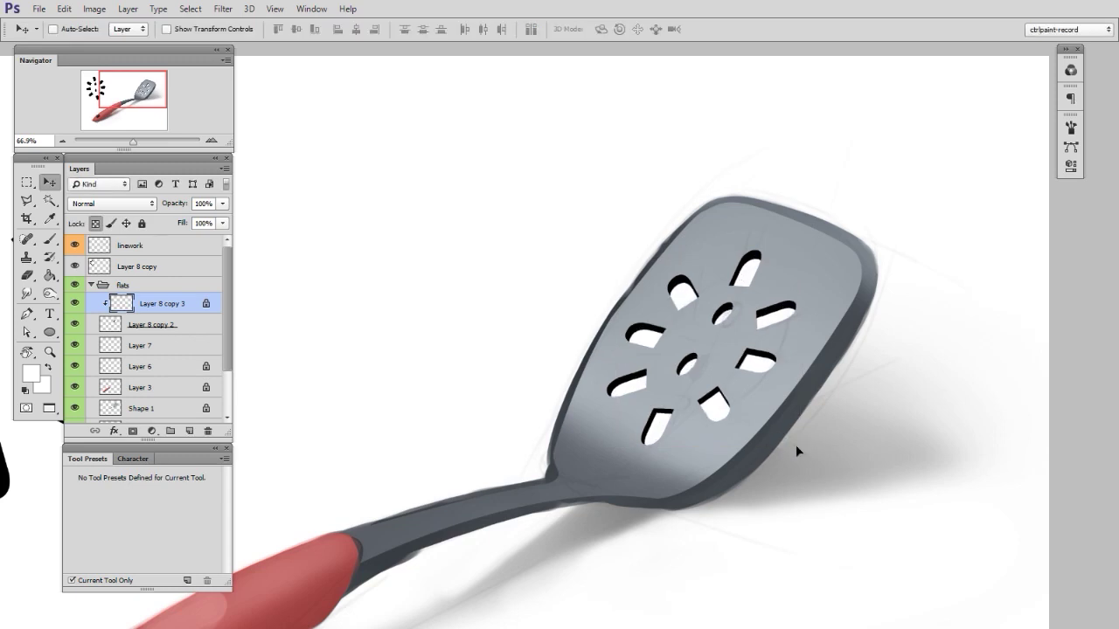
# Shade the white openings with gray sampled from the cast shadow using a soft brush, and delete the spare hole-pattern layer beside the spatula.
pyautogui.press('z')
pyautogui.moveTo(824, 454); pyautogui.dragTo(730, 456)
pyautogui.press('v')
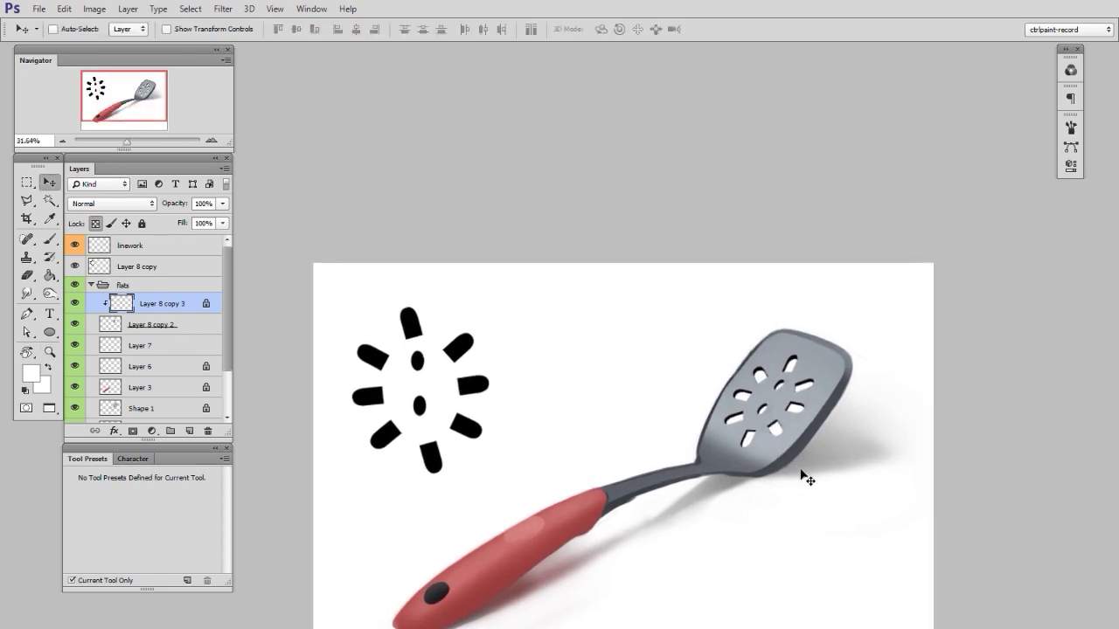
pyautogui.press('b')
pyautogui.keyDown('alt'); pyautogui.click(797, 463); pyautogui.keyUp('alt')
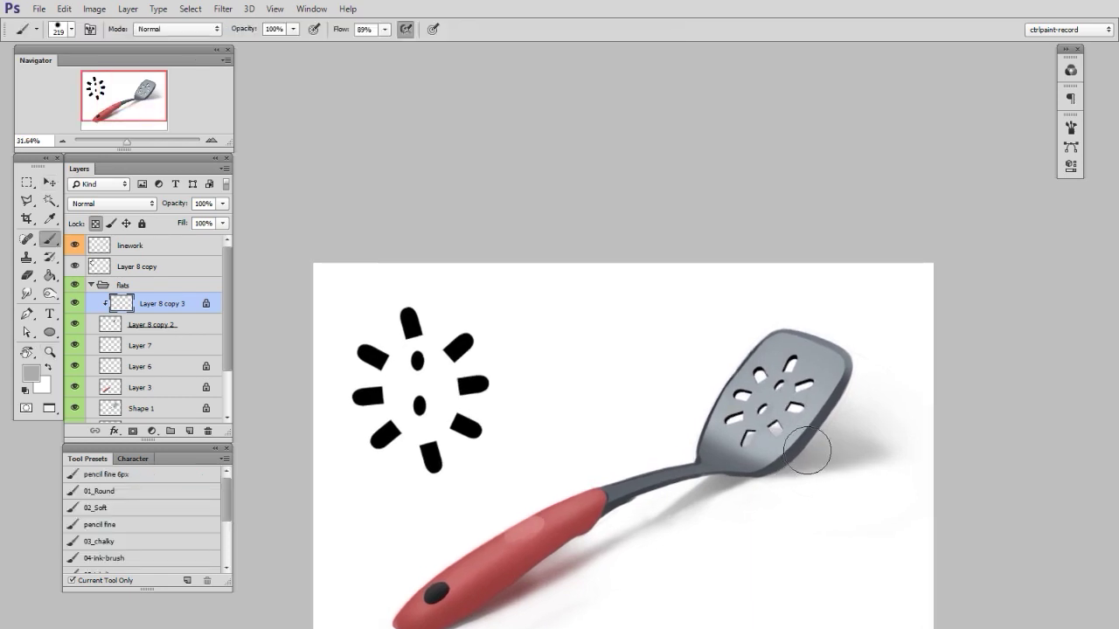
pyautogui.rightClick(822, 447)
pyautogui.doubleClick(884, 450)
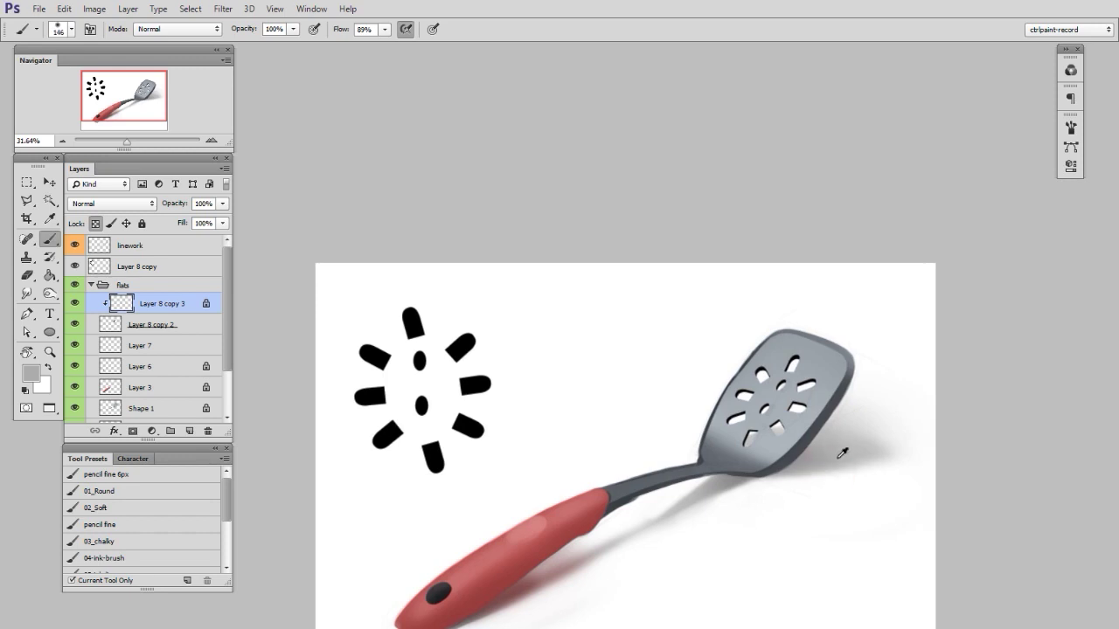
pyautogui.keyDown('alt'); pyautogui.click(871, 383); pyautogui.keyUp('alt')
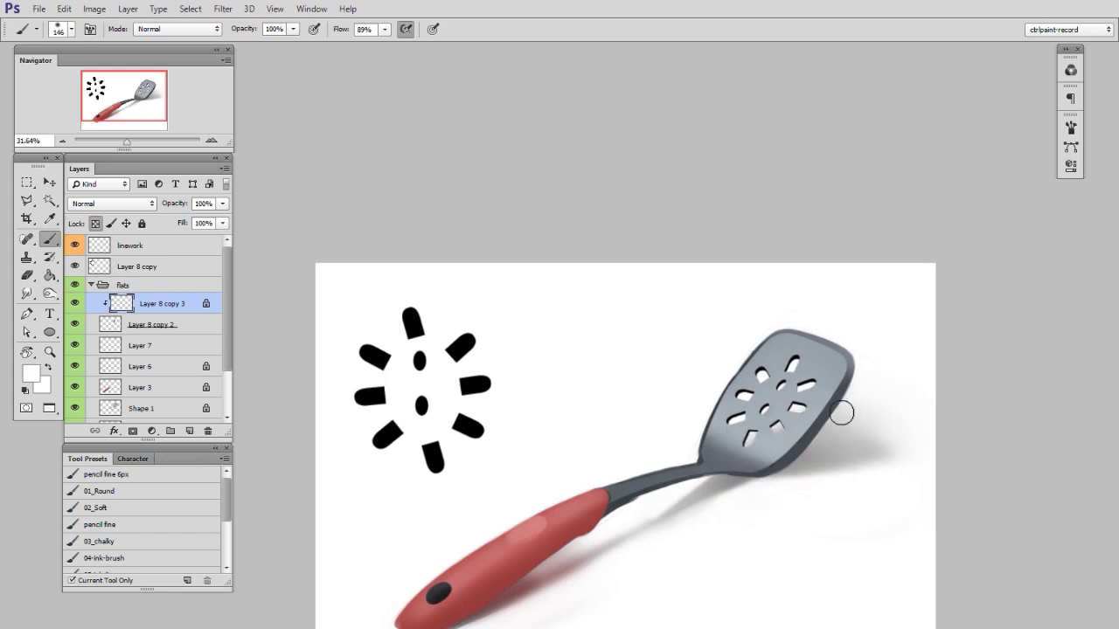
pyautogui.moveTo(836, 495); pyautogui.dragTo(879, 373)
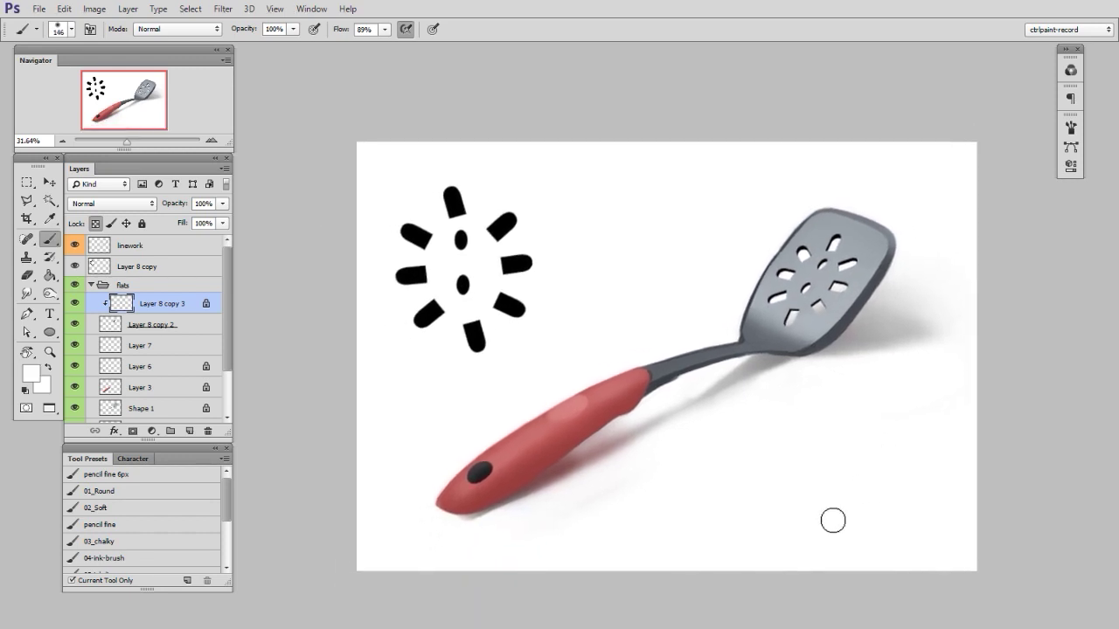
pyautogui.moveTo(150, 269); pyautogui.dragTo(208, 431)
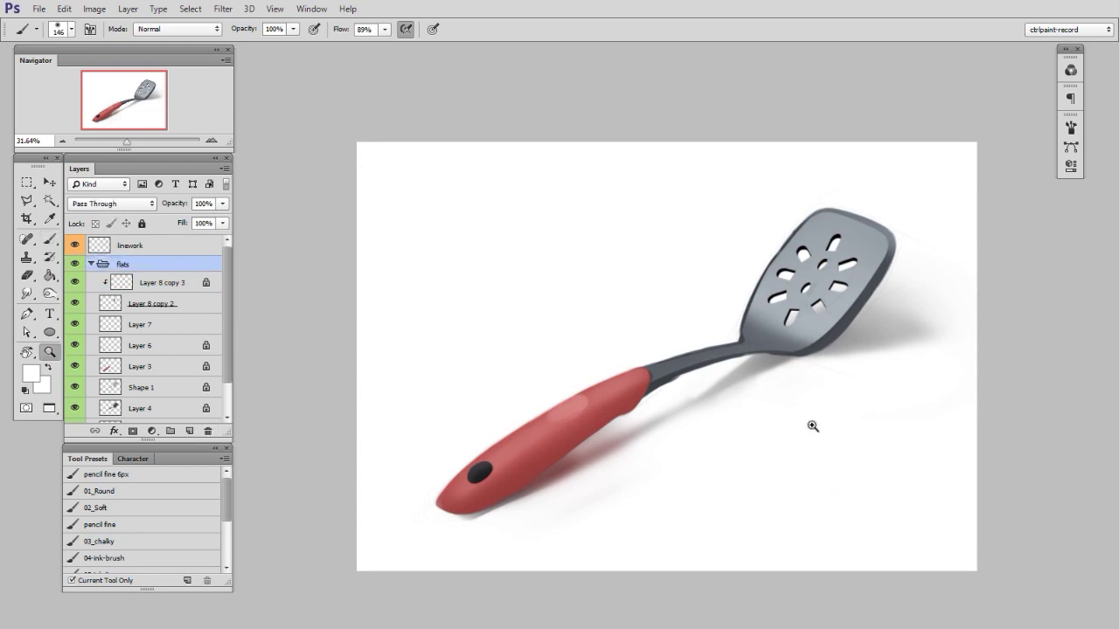
# Scale the clipped white pattern on Layer 8 copy 3 to about 93.6% and nudge it 3 px right and 4 px down.
pyautogui.moveTo(812, 425); pyautogui.dragTo(876, 425)
pyautogui.moveTo(873, 268)
pyautogui.mouseDown()
pyautogui.moveTo(830, 317)
pyautogui.moveTo(802, 410)
pyautogui.mouseUp()
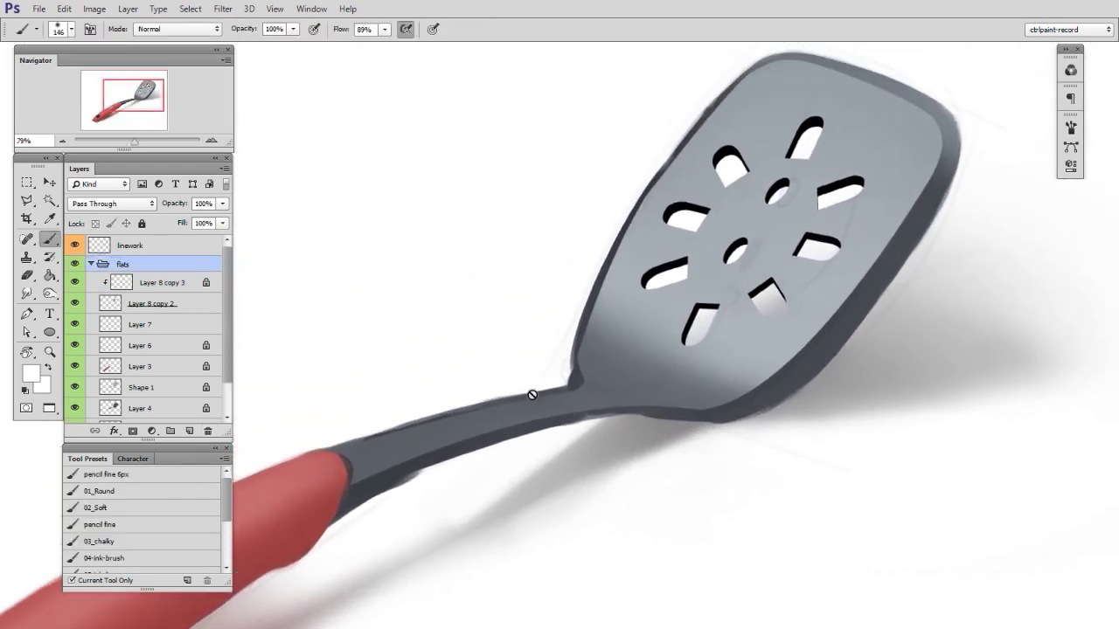
pyautogui.click(170, 288)
pyautogui.click(186, 308)
pyautogui.click(179, 286)
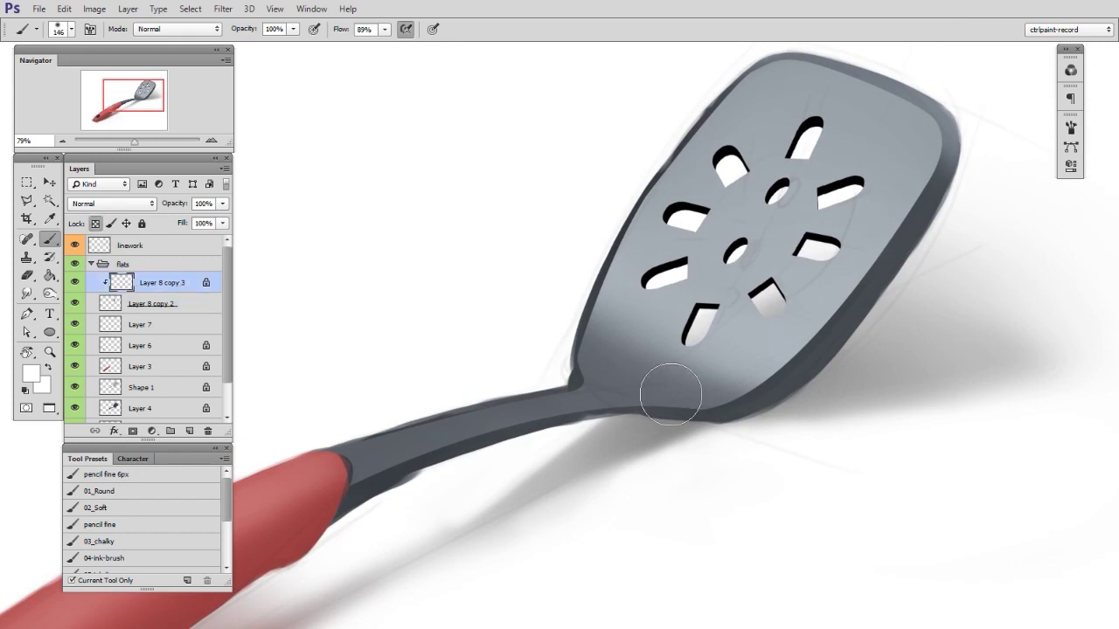
pyautogui.hotkey('ctrl', 't')
pyautogui.moveTo(850, 341); pyautogui.dragTo(828, 328)
pyautogui.press('Right')
pyautogui.press('Right')
pyautogui.press('Right')
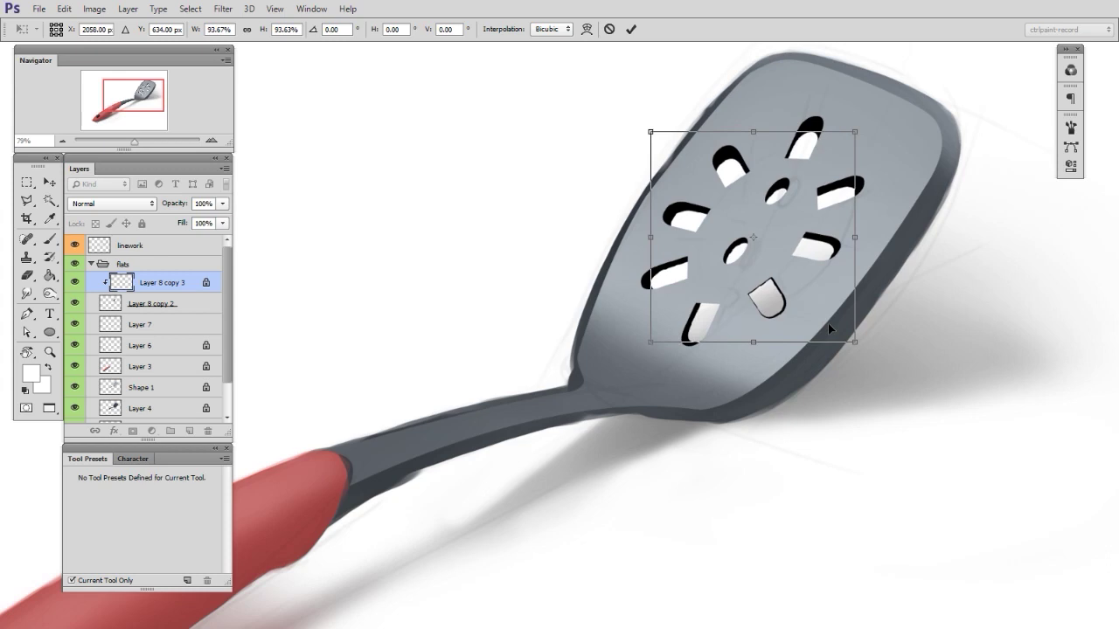
pyautogui.press('Down')
pyautogui.press('Down')
pyautogui.press('Down')
pyautogui.press('Down')
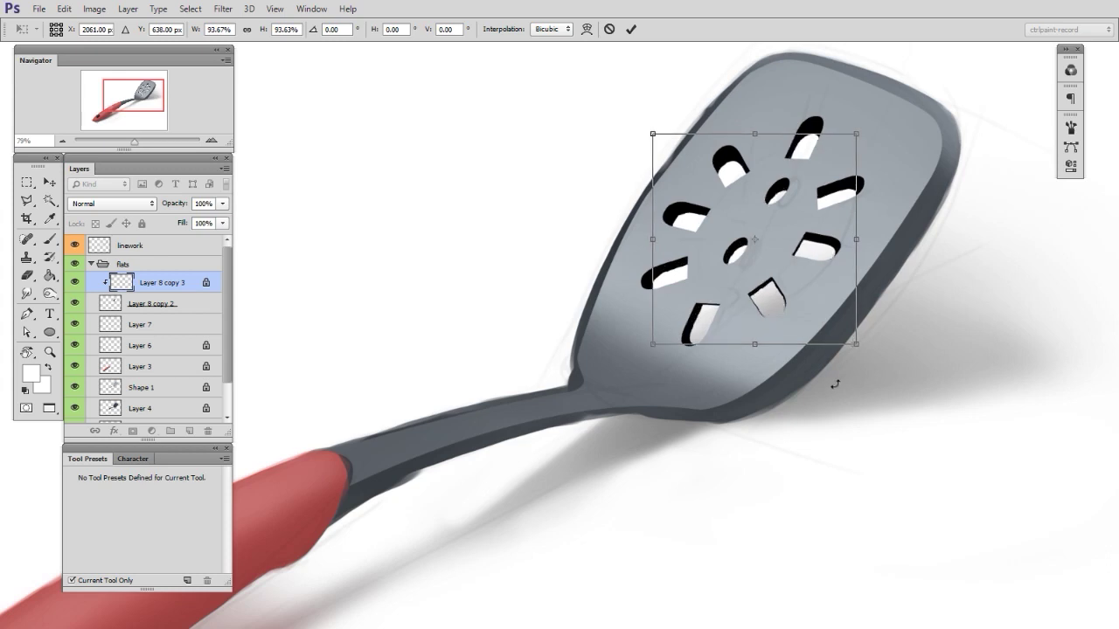
pyautogui.press('Return')
# Draw a small dark red sun motif with curled rays on the handle using the 01_Round brush in the details group, merging its layers.
pyautogui.moveTo(834, 485); pyautogui.dragTo(860, 464)
pyautogui.press('z')
pyautogui.press('b')
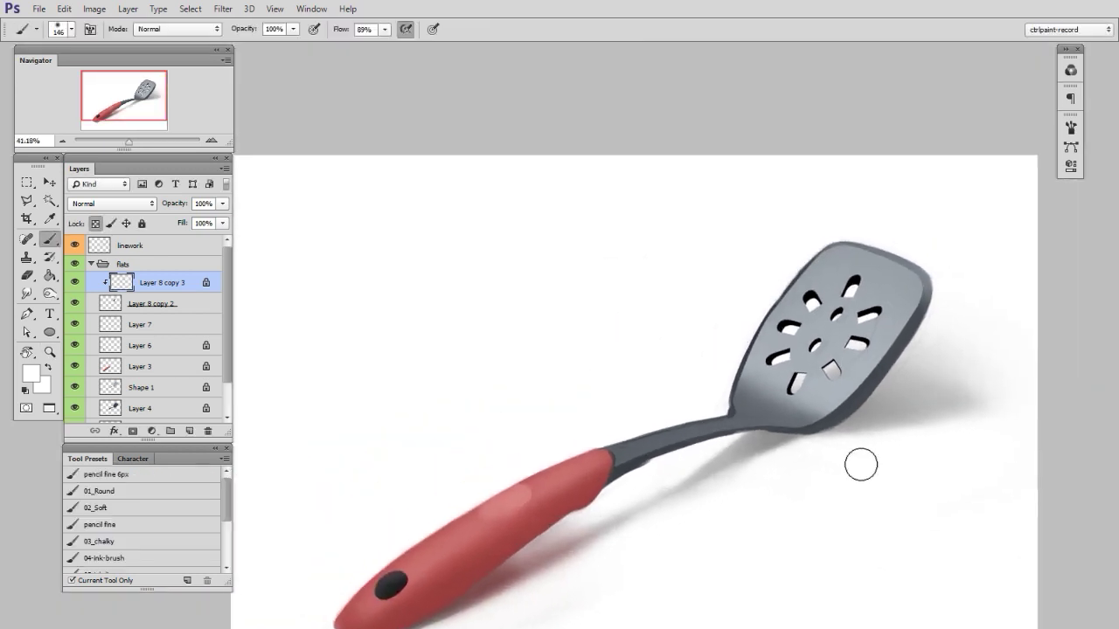
pyautogui.moveTo(846, 566); pyautogui.dragTo(794, 505)
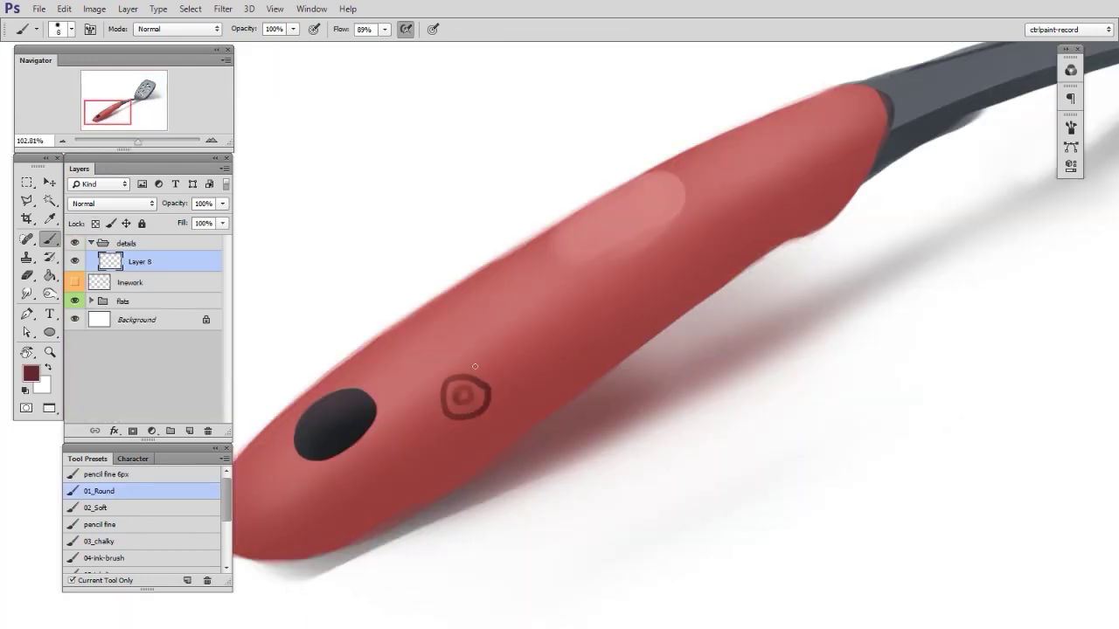
pyautogui.hotkey('ctrl', 'shift', 'alt', 'n')
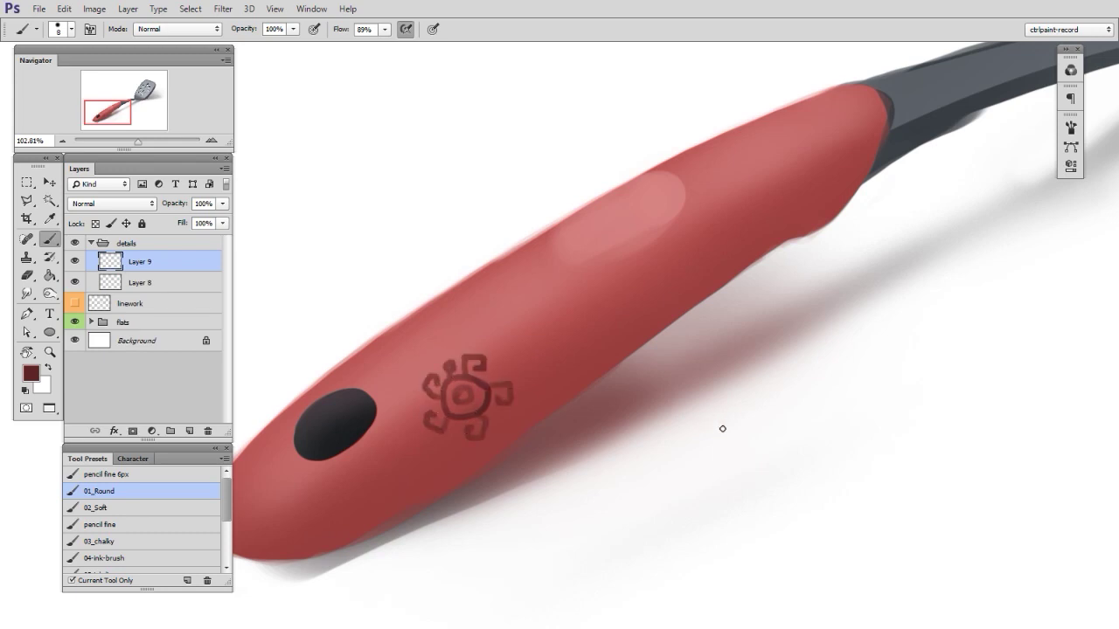
pyautogui.hotkey('ctrl', 'e')
# Shrink the sun motif and place a flattened, rotated copy near the handle's upper edge.
pyautogui.hotkey('ctrl', 't')
pyautogui.moveTo(514, 354); pyautogui.dragTo(498, 374)
pyautogui.press('Return')
pyautogui.moveTo(479, 414); pyautogui.dragTo(511, 277)
pyautogui.hotkey('ctrl', 't')
pyautogui.press('Return')
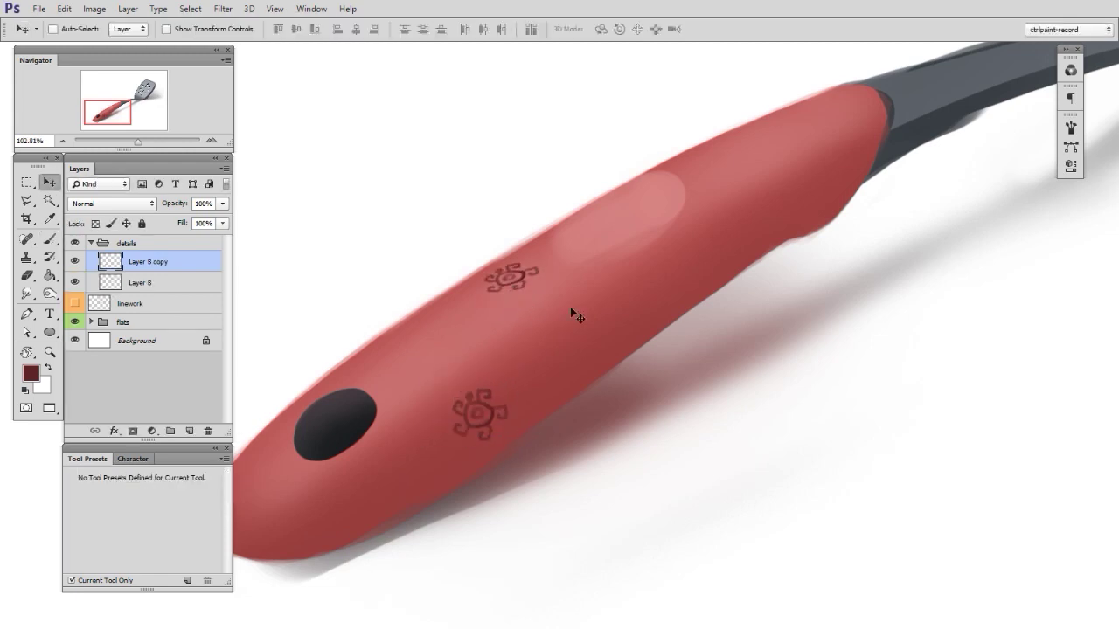
# Add transformed motif copies near the neck end, the handle's lower edge and its tip, rotating the one below the hanging hole about 17°.
pyautogui.hotkey('ctrl', 't')
pyautogui.press('Return')
pyautogui.hotkey('ctrl', 't')
pyautogui.moveTo(734, 220); pyautogui.dragTo(302, 515)
pyautogui.press('Return')
pyautogui.hotkey('ctrl', 't')
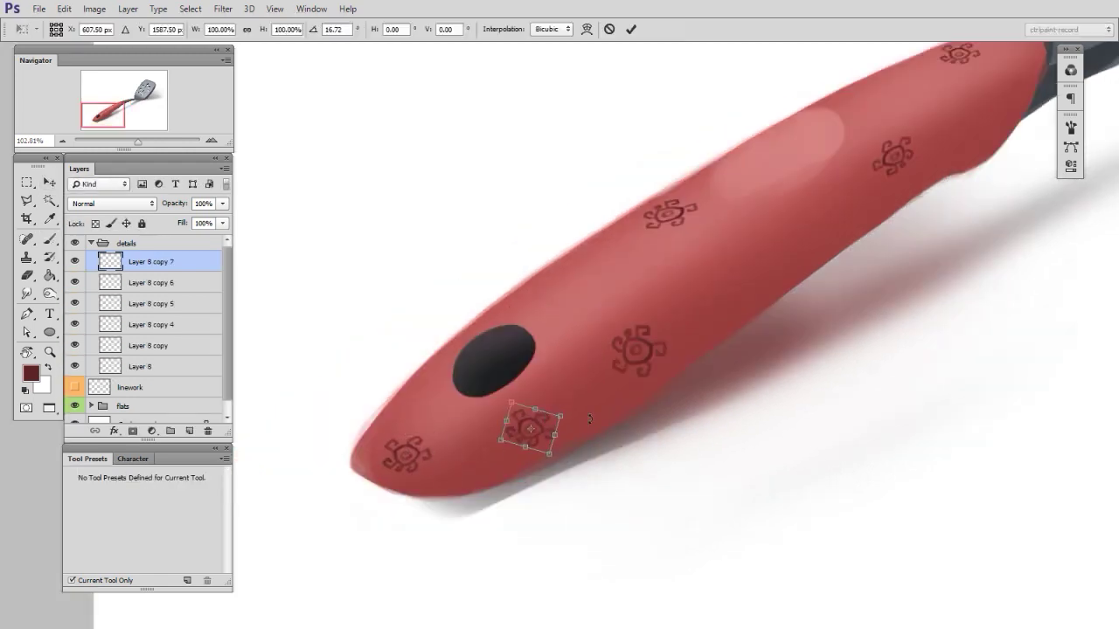
pyautogui.press('Return')
# Fill the remaining handle gaps with four more motif copies, squashing and rotating them to follow the rounded surface.
pyautogui.moveTo(522, 440); pyautogui.dragTo(769, 278)
pyautogui.hotkey('ctrl', 't')
pyautogui.press('Return')
pyautogui.hotkey('ctrl', 't')
pyautogui.press('Return')
pyautogui.hotkey('ctrl', 't')
pyautogui.press('Return')
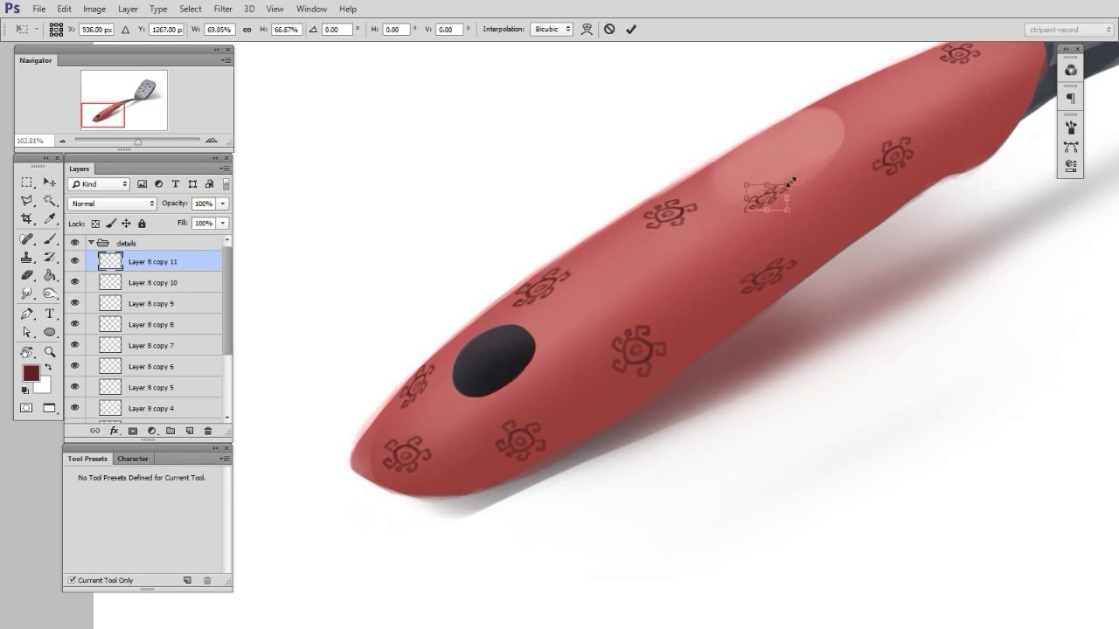
pyautogui.press('Return')
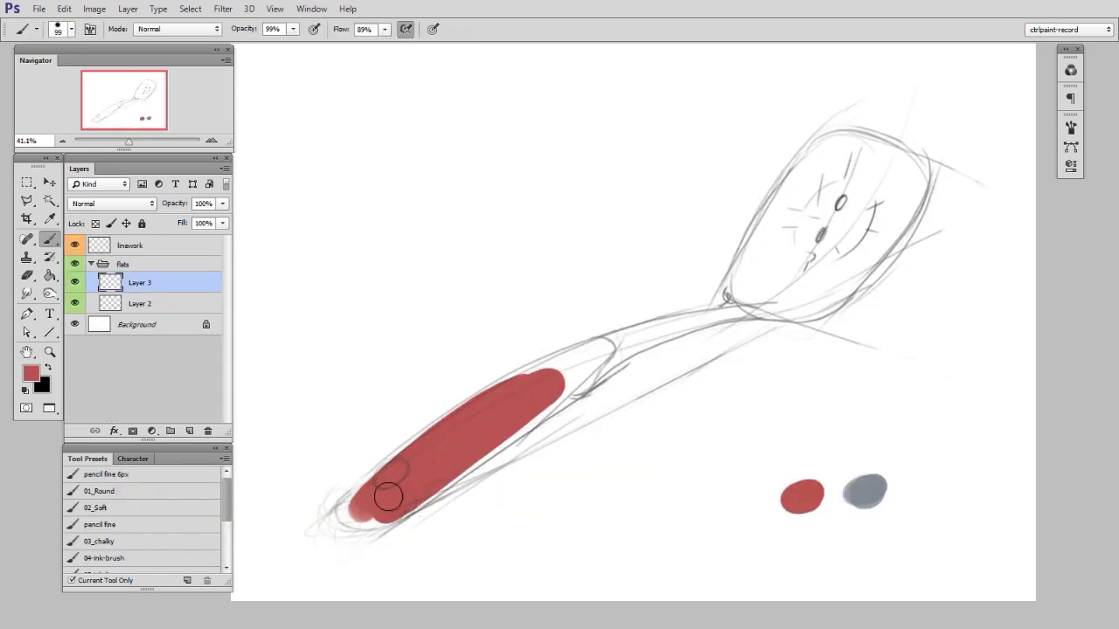
# Fill the handle sketch with flat red on Layer 3, and extend the layer selection down to Layer 5.
pyautogui.moveTo(387, 497)
pyautogui.mouseDown()
pyautogui.moveTo(346, 513)
pyautogui.moveTo(513, 379)
pyautogui.moveTo(590, 358)
pyautogui.moveTo(490, 418)
pyautogui.moveTo(603, 369)
pyautogui.mouseUp()
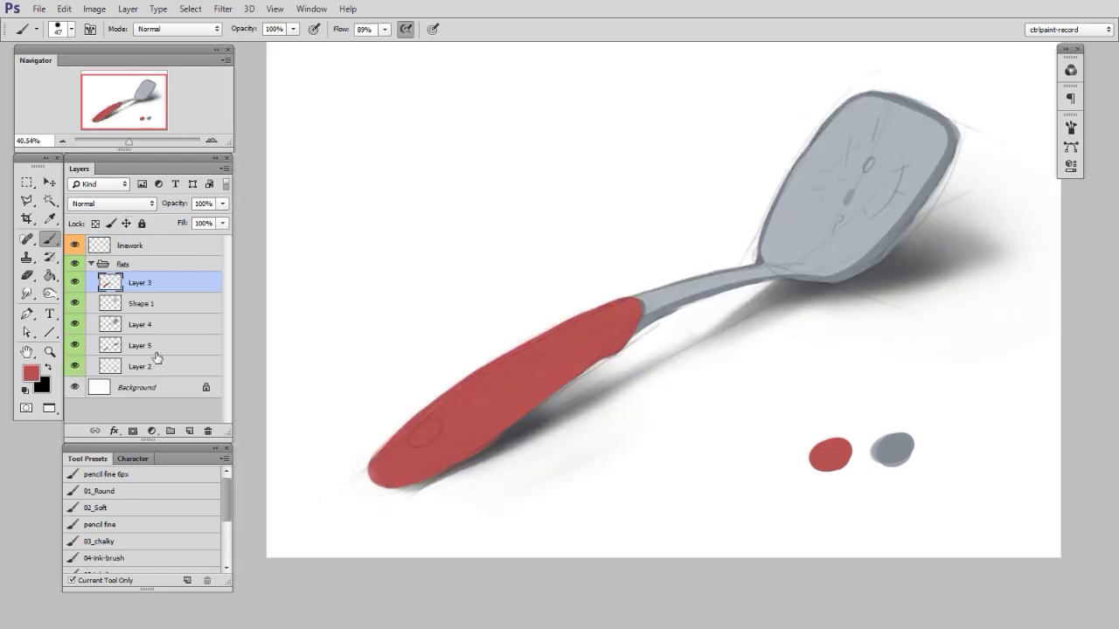
pyautogui.keyDown('shift'); pyautogui.click(154, 351); pyautogui.keyUp('shift')
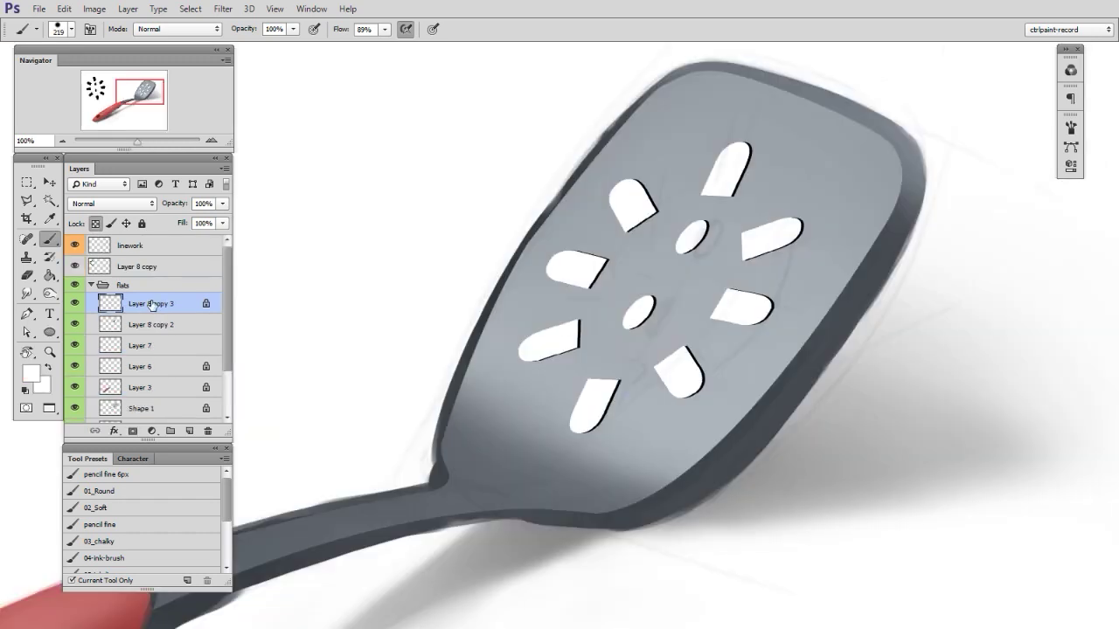
# Clip the white hole copy to the black hole layer beneath and offset it slightly to expose a dark inner edge.
pyautogui.hotkey('ctrl', 'alt', 'g')
pyautogui.click(50, 182)
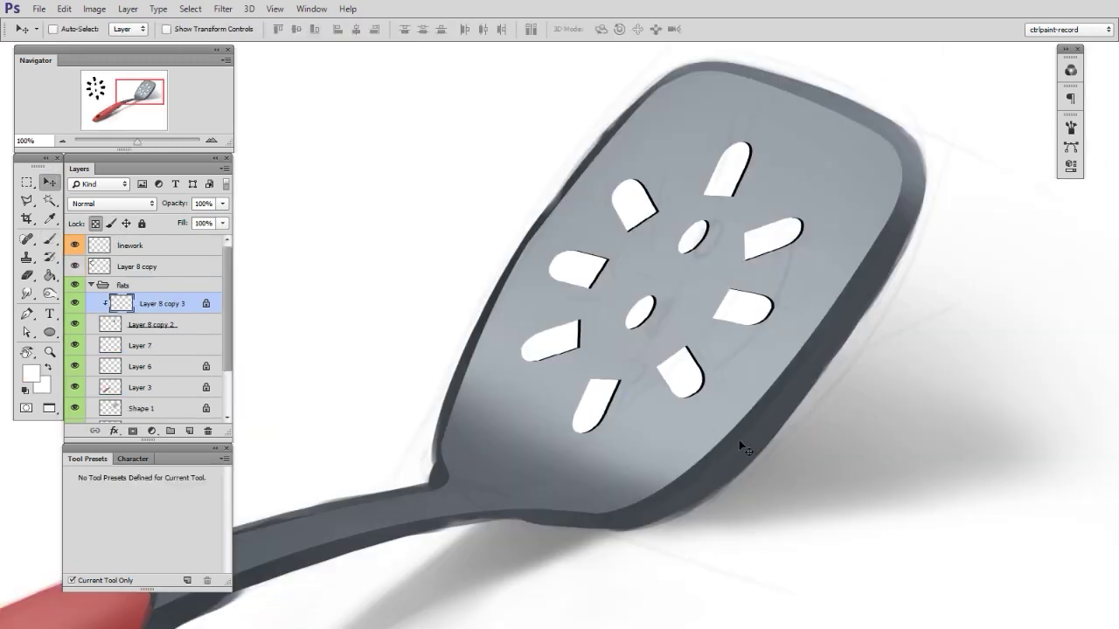
pyautogui.moveTo(740, 440)
pyautogui.mouseDown()
pyautogui.moveTo(750, 469)
pyautogui.moveTo(771, 465)
pyautogui.moveTo(772, 476)
pyautogui.moveTo(747, 457)
pyautogui.mouseUp()
# Free-transform the clipped white hole shapes so a thin dark thickness remains along the inside edges of the spatula head's holes.
pyautogui.hotkey('ctrl', 't')
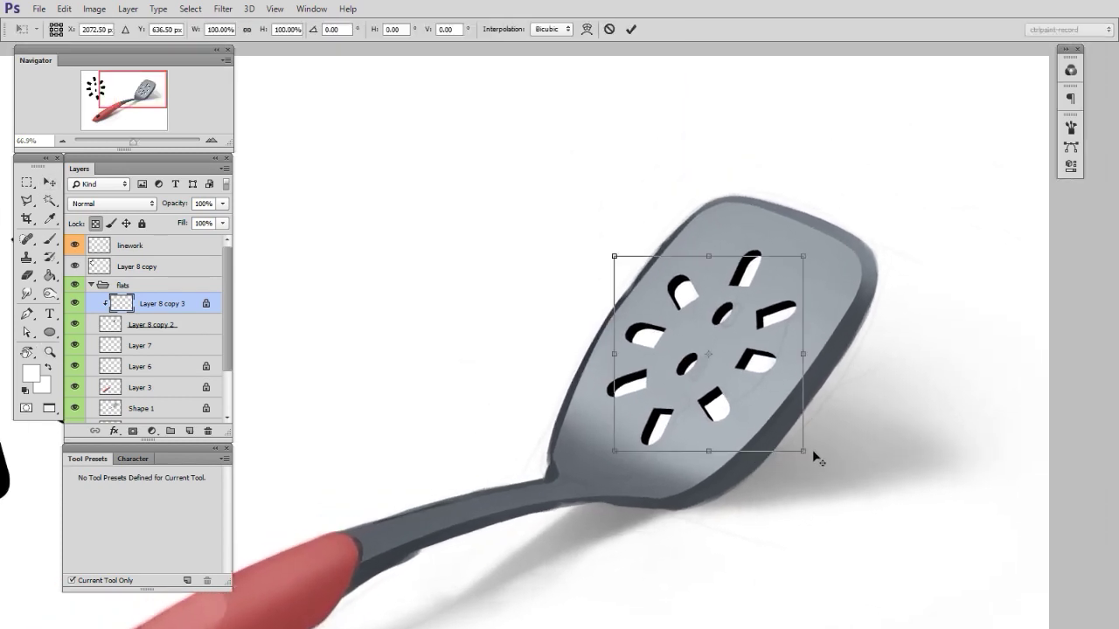
pyautogui.press('Return')
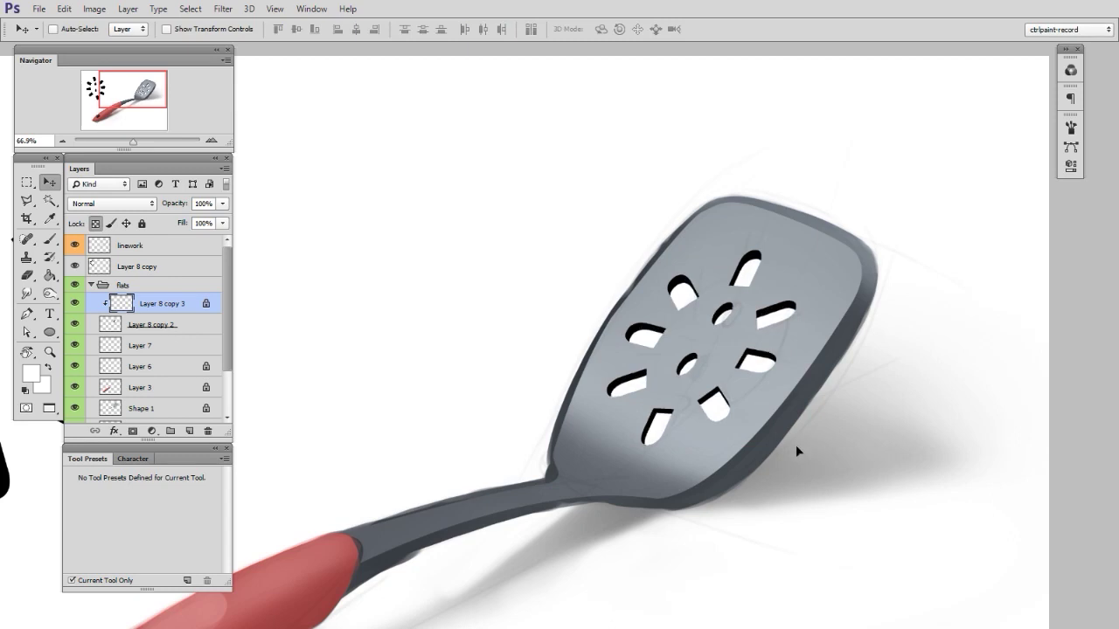
pyautogui.press('z')
pyautogui.moveTo(830, 452); pyautogui.dragTo(769, 457)
pyautogui.press('v')
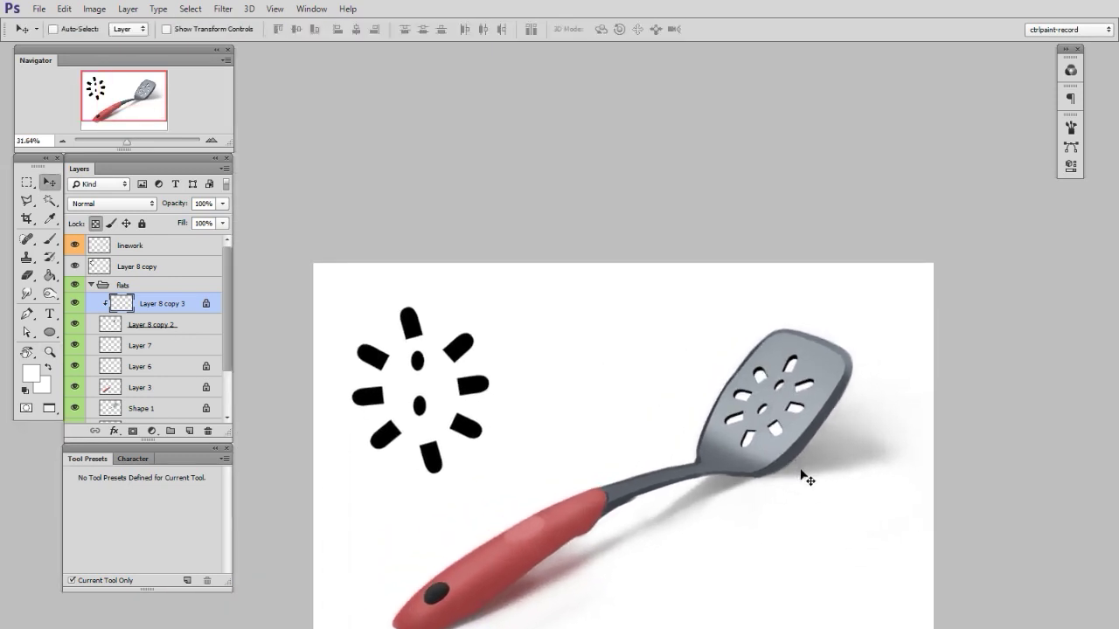